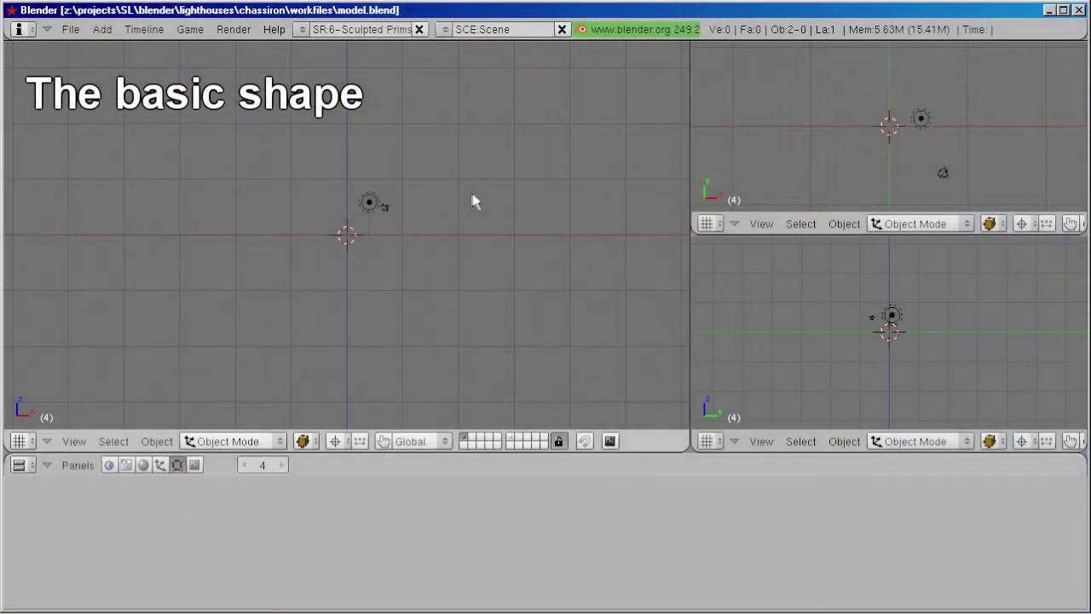
Step: Load side_view.png as a background image behind the front view for lighthouse reference
{"action": "left_click", "coordinate": [74, 441]}
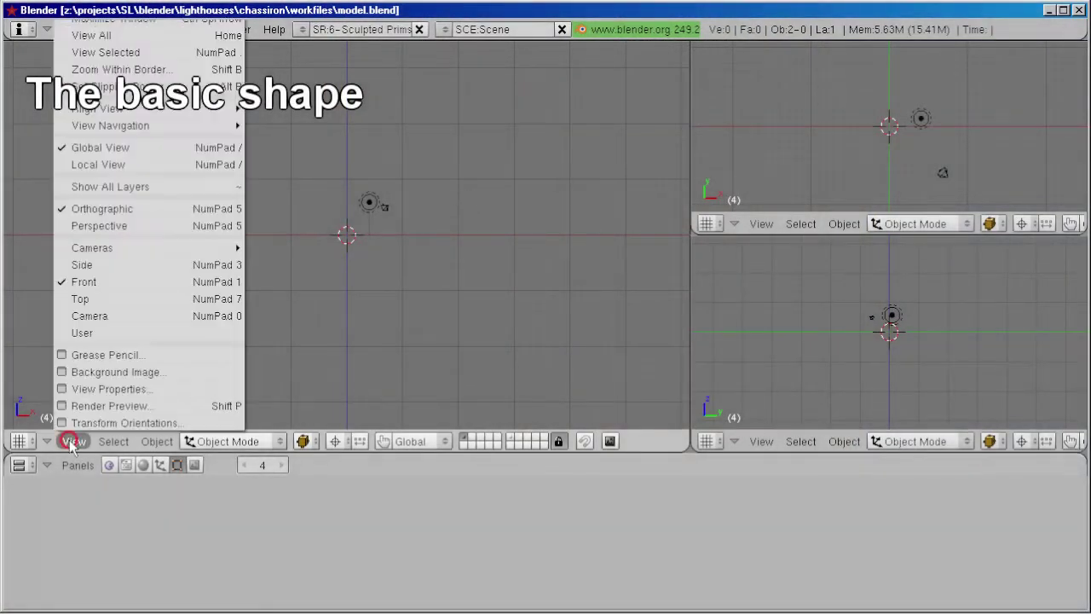
{"action": "left_click", "coordinate": [102, 372]}
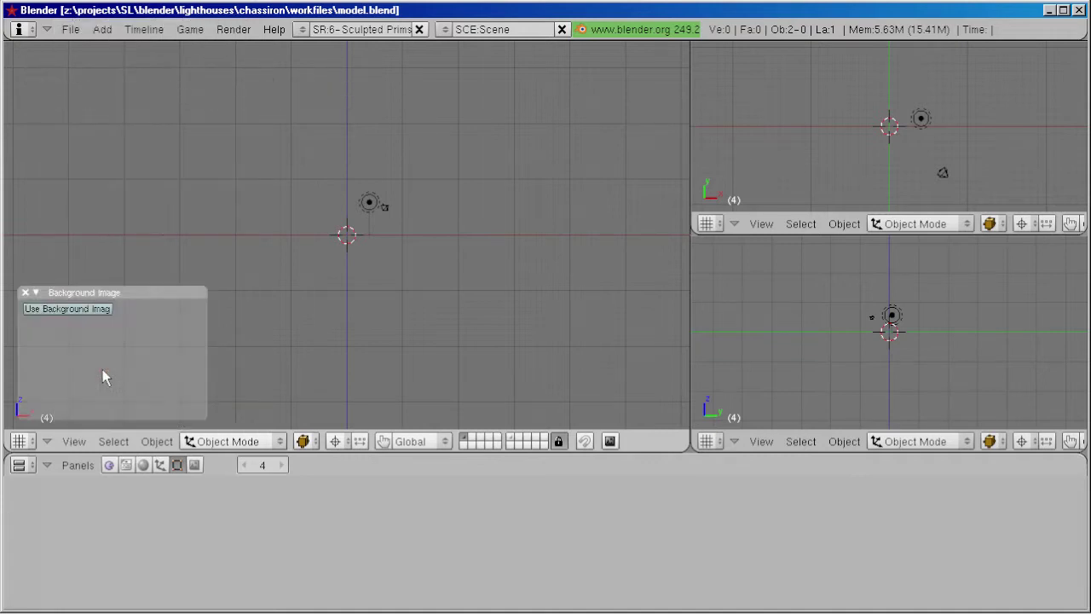
{"action": "left_click", "coordinate": [60, 309]}
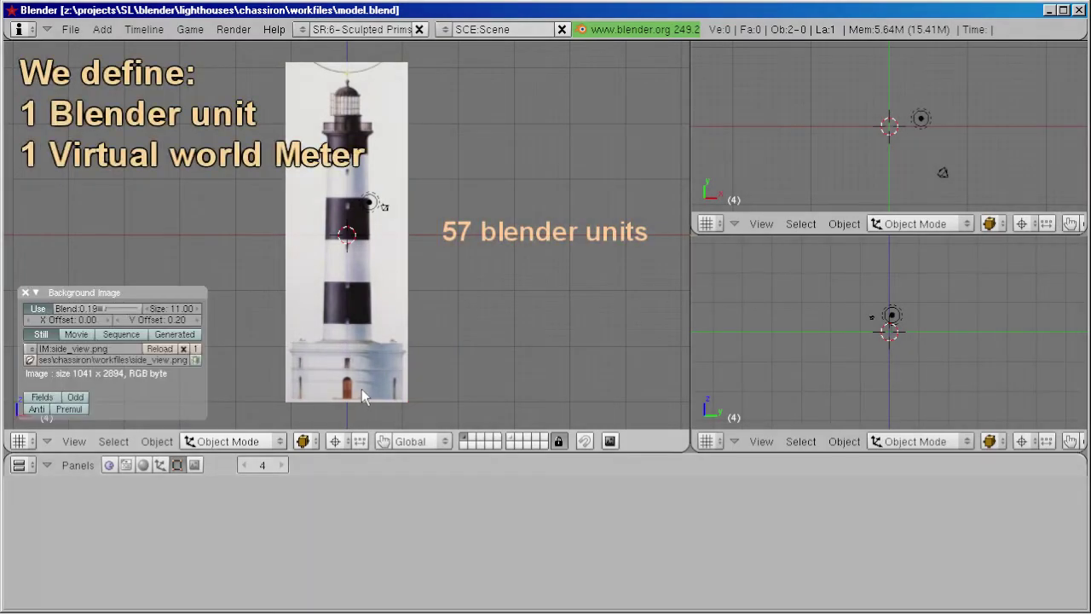
{"action": "left_click", "coordinate": [25, 293]}
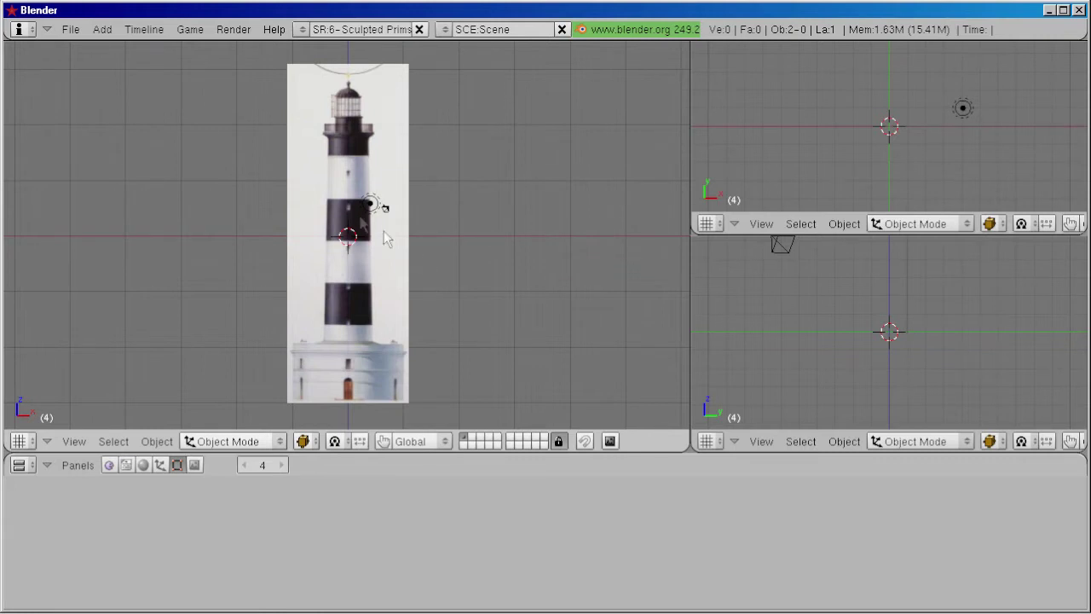
Step: Add an empty mesh object and name it 'Chassiron Lighthouse'
{"action": "key", "text": "space"}
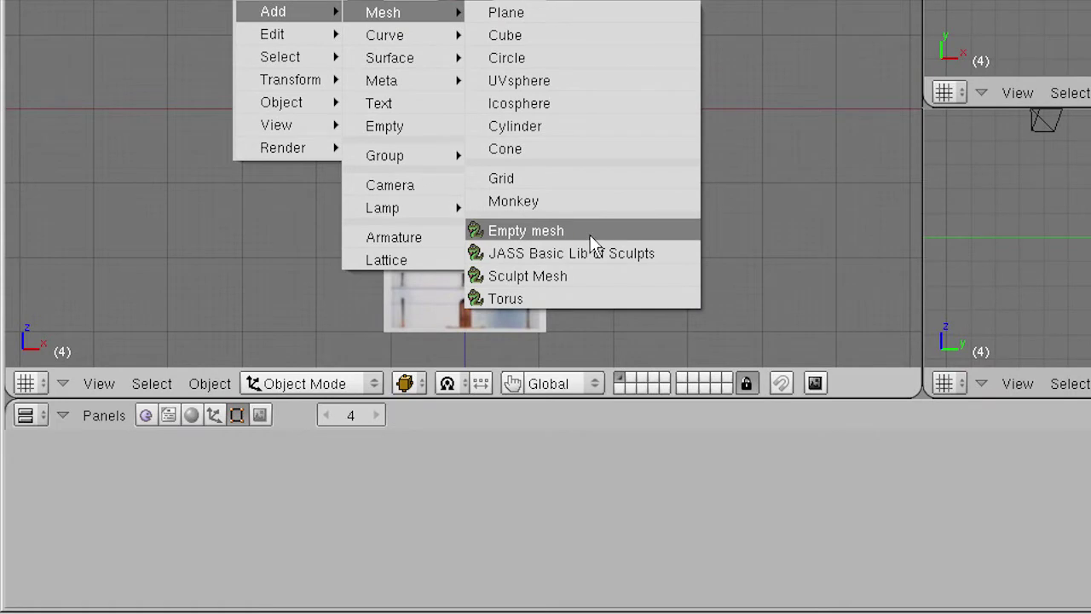
{"action": "left_click", "coordinate": [590, 233]}
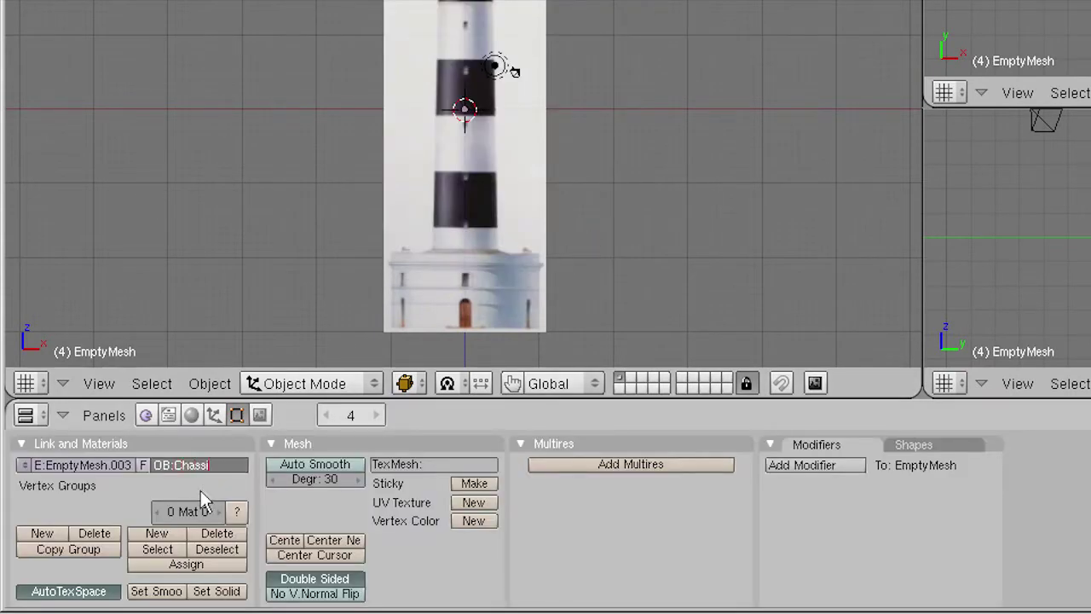
{"action": "type", "text": "Lighthouse"}
{"action": "key", "text": "Return"}
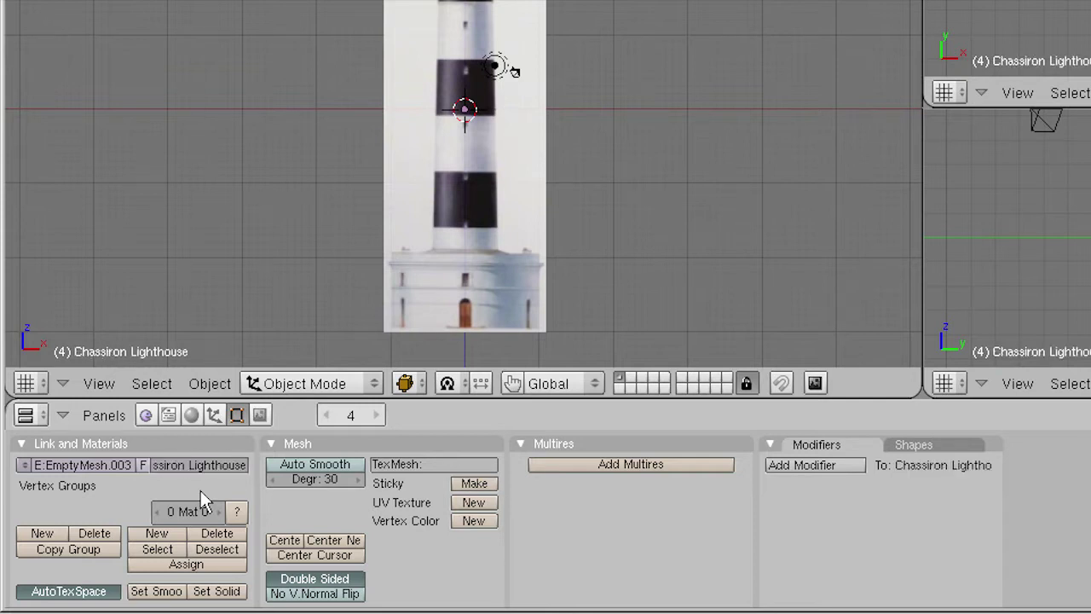
Step: In Edit Mode, place and adjust vertices along the lighthouse photo's right-hand outline down to the base
{"action": "left_click", "coordinate": [373, 382]}
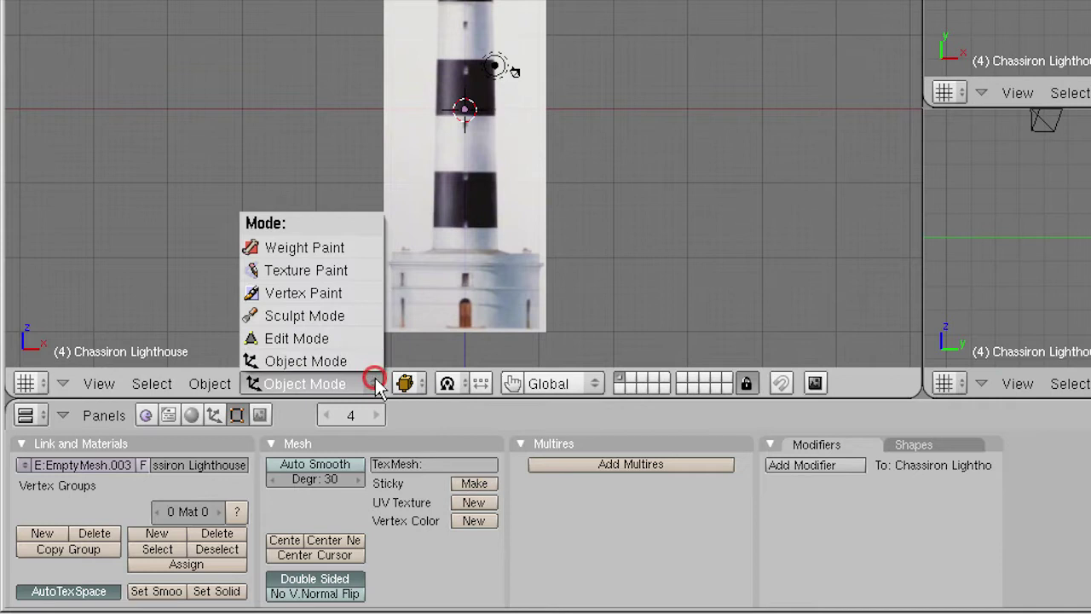
{"action": "left_click", "coordinate": [345, 340]}
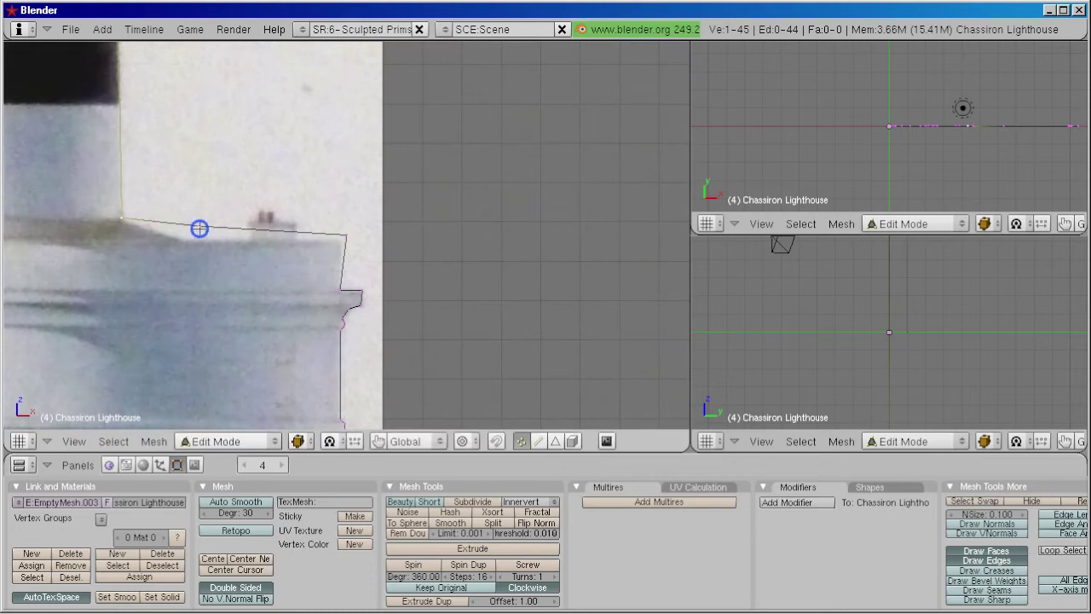
{"action": "key", "text": "g"}
{"action": "left_click", "coordinate": [339, 247]}
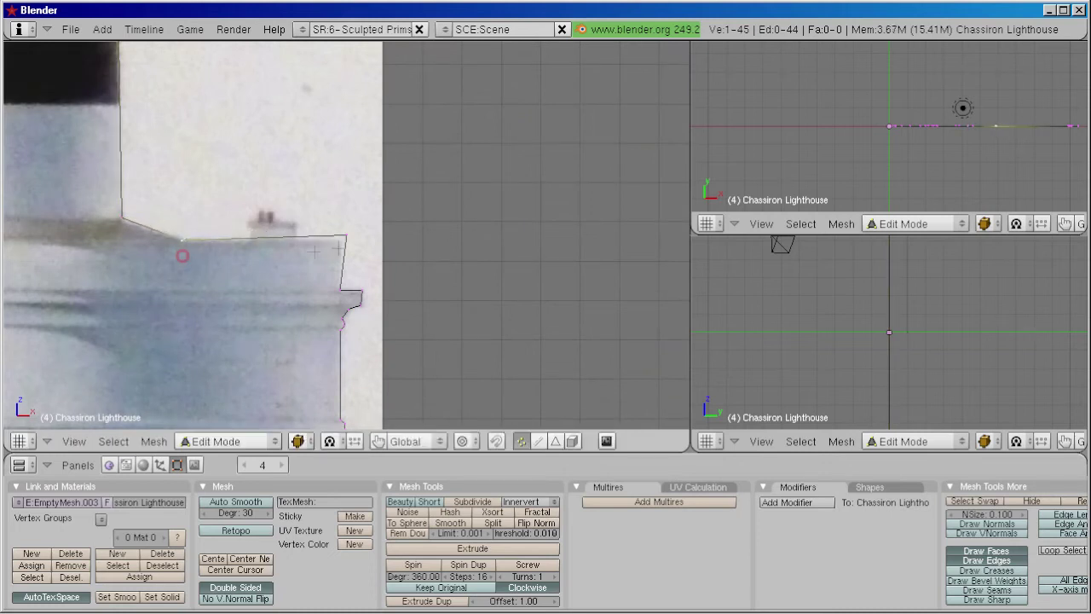
{"action": "key", "text": "g"}
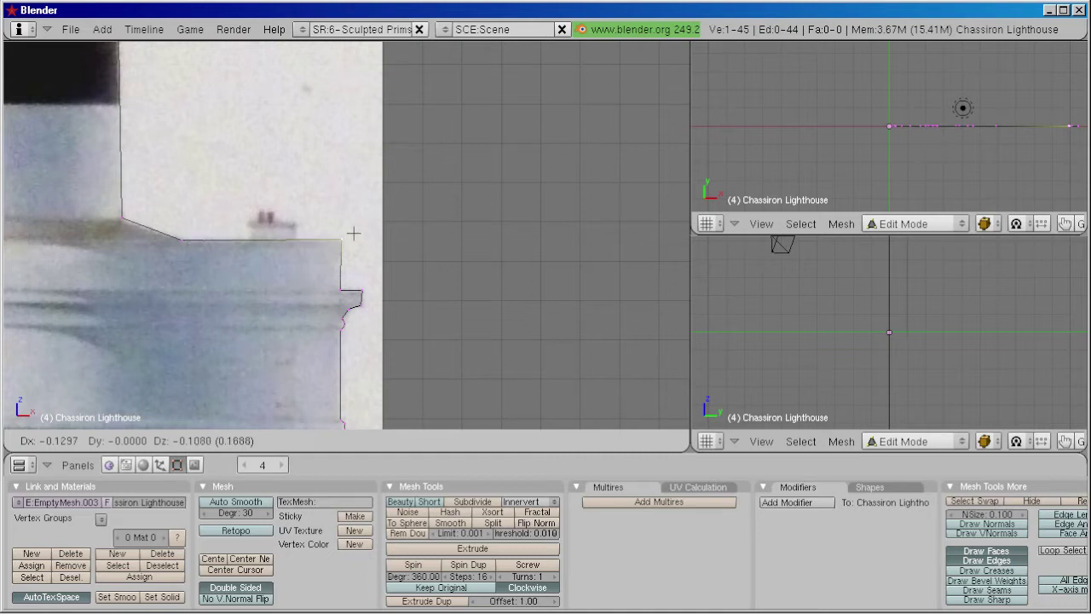
{"action": "left_click", "coordinate": [353, 232]}
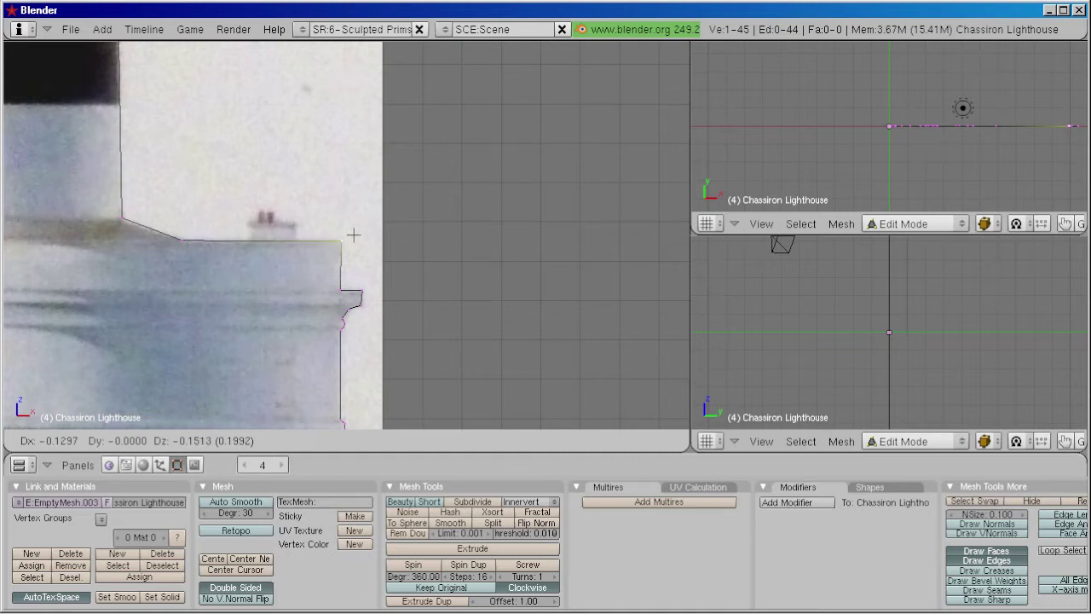
{"action": "right_click", "coordinate": [353, 282]}
{"action": "key", "text": "g"}
{"action": "left_click", "coordinate": [353, 283]}
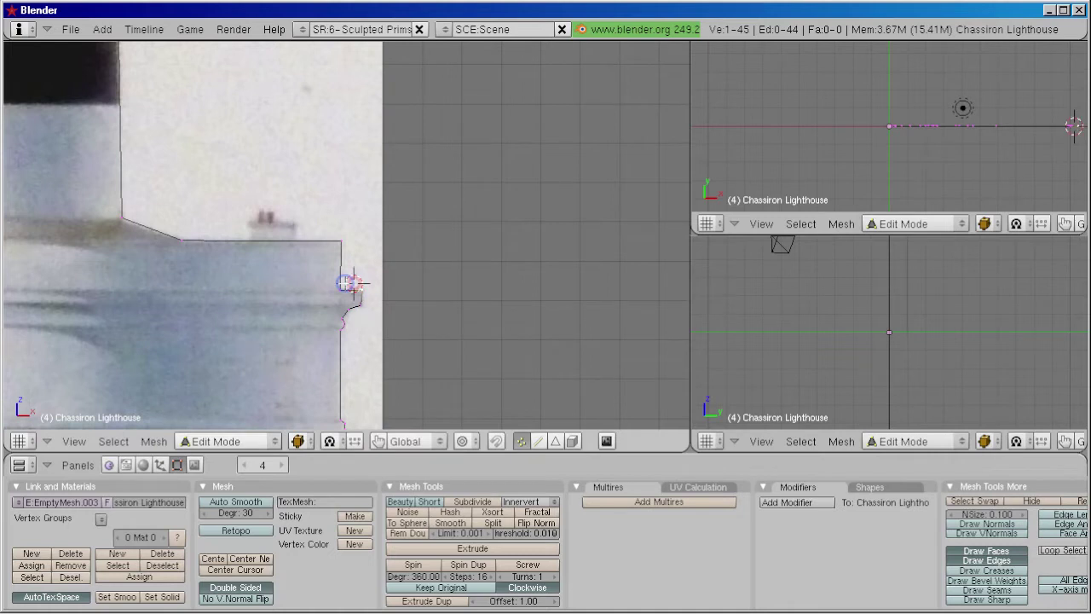
{"action": "key", "text": "g"}
{"action": "left_click", "coordinate": [354, 284]}
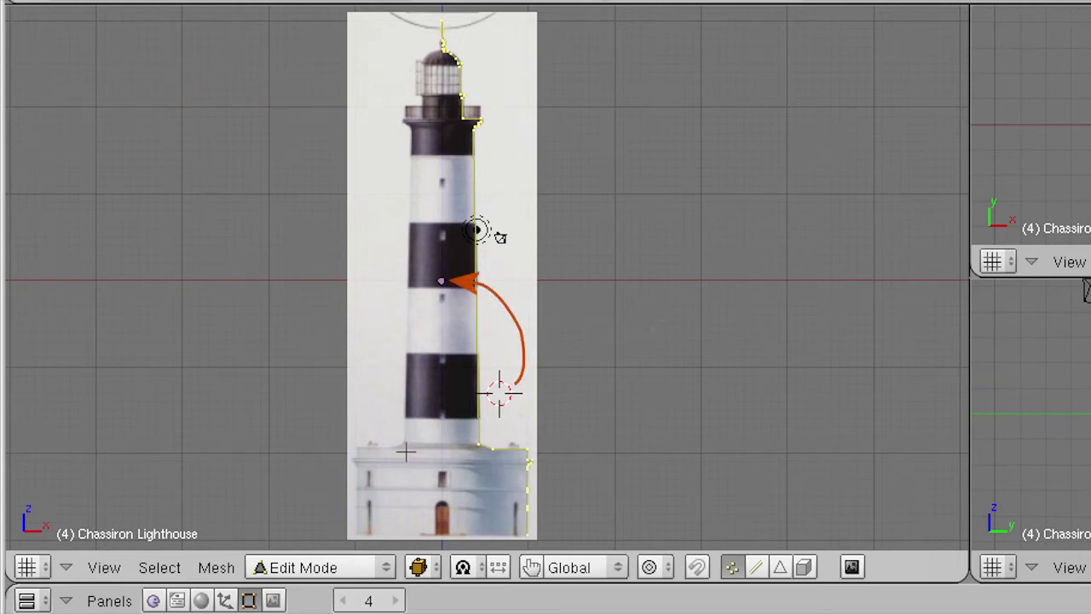
Step: Snap the cursor to the lighthouse object's centre in Object Mode, then return to Edit Mode
{"action": "left_click", "coordinate": [383, 566]}
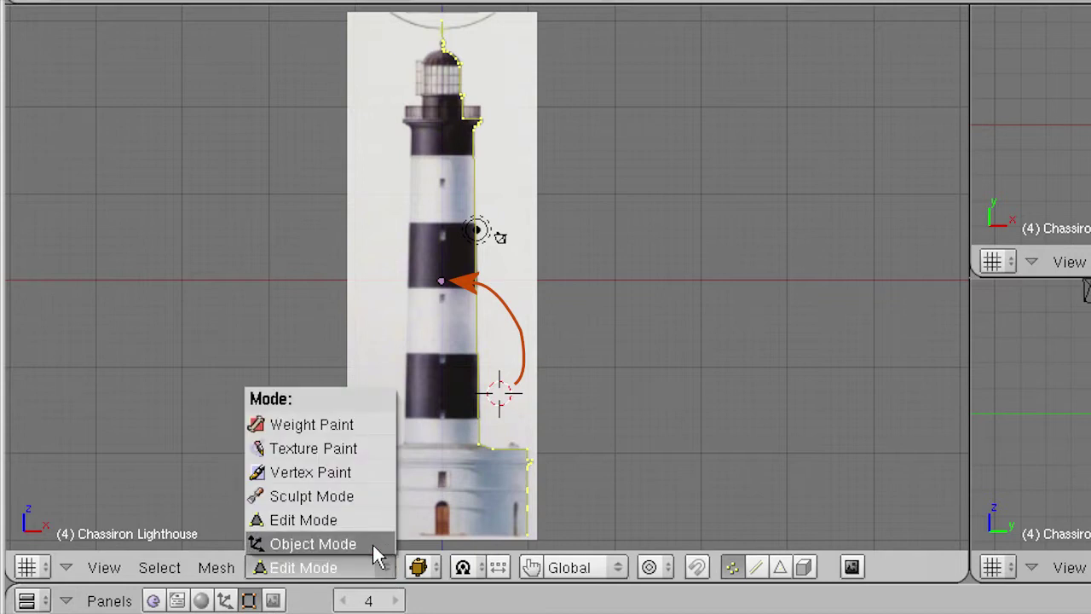
{"action": "left_click", "coordinate": [373, 545]}
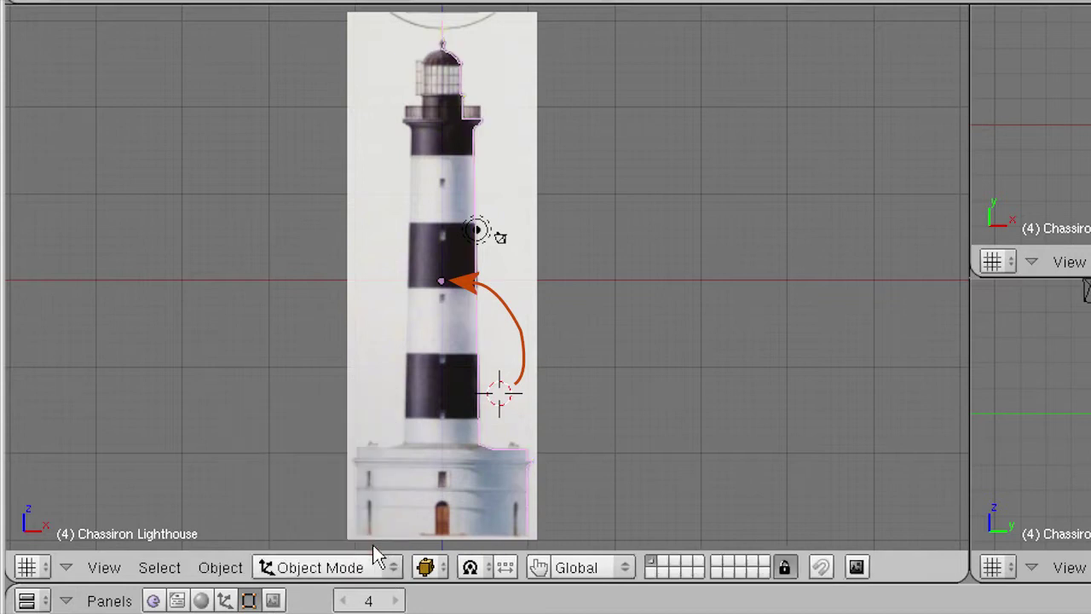
{"action": "left_click", "coordinate": [220, 567]}
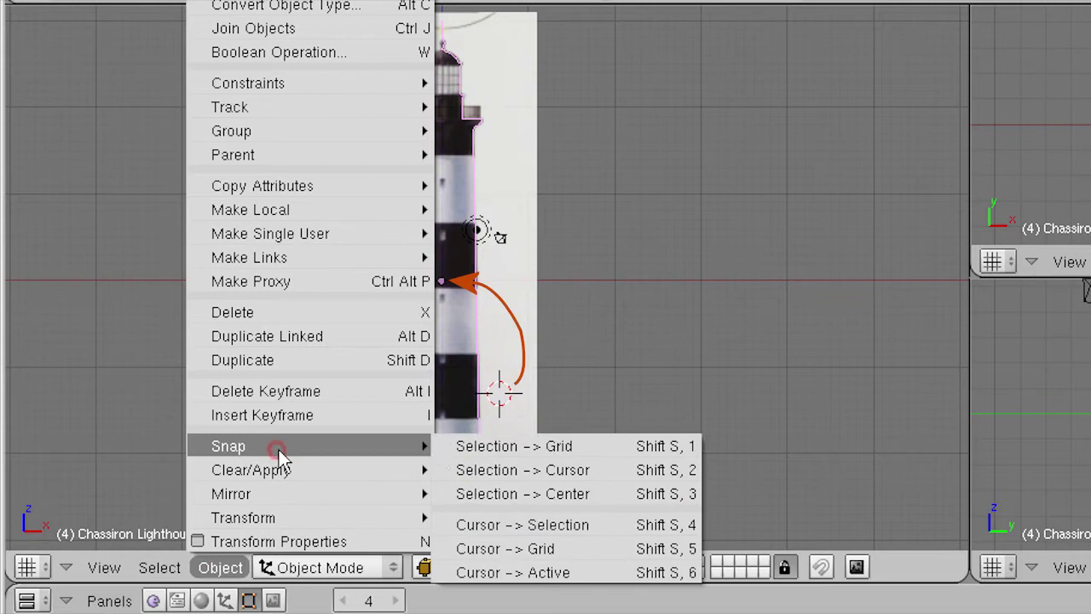
{"action": "mouse_move", "coordinate": [228, 446]}
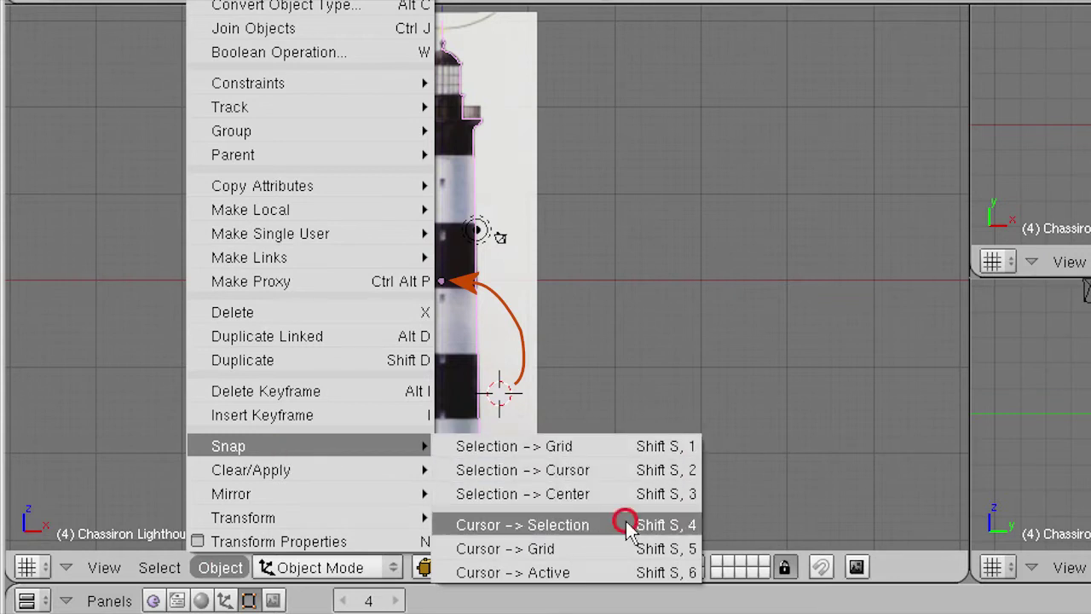
{"action": "left_click", "coordinate": [627, 526]}
{"action": "left_click", "coordinate": [386, 566]}
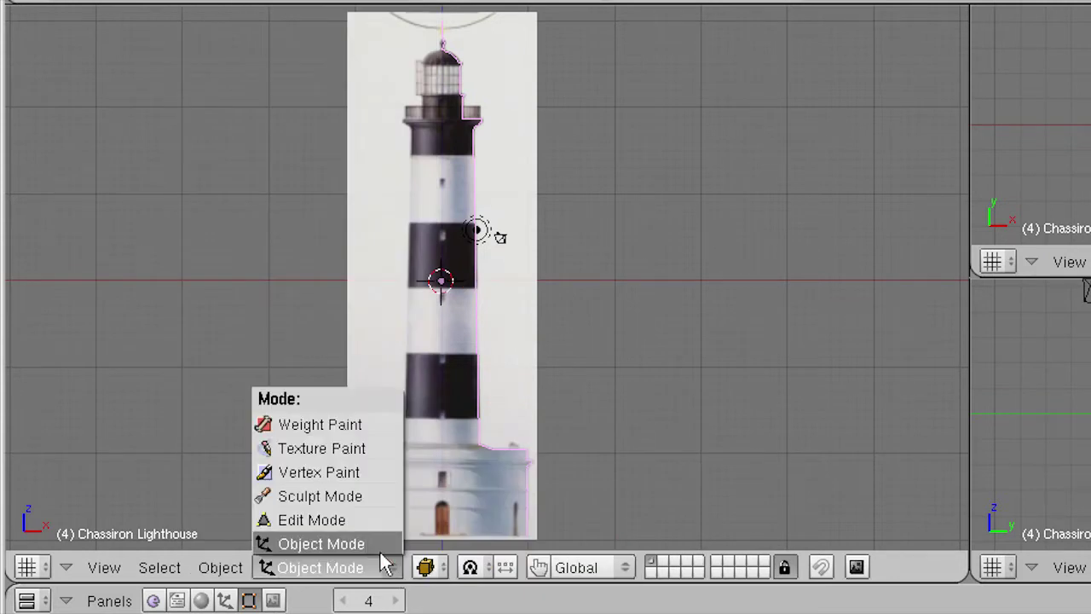
{"action": "left_click", "coordinate": [352, 519]}
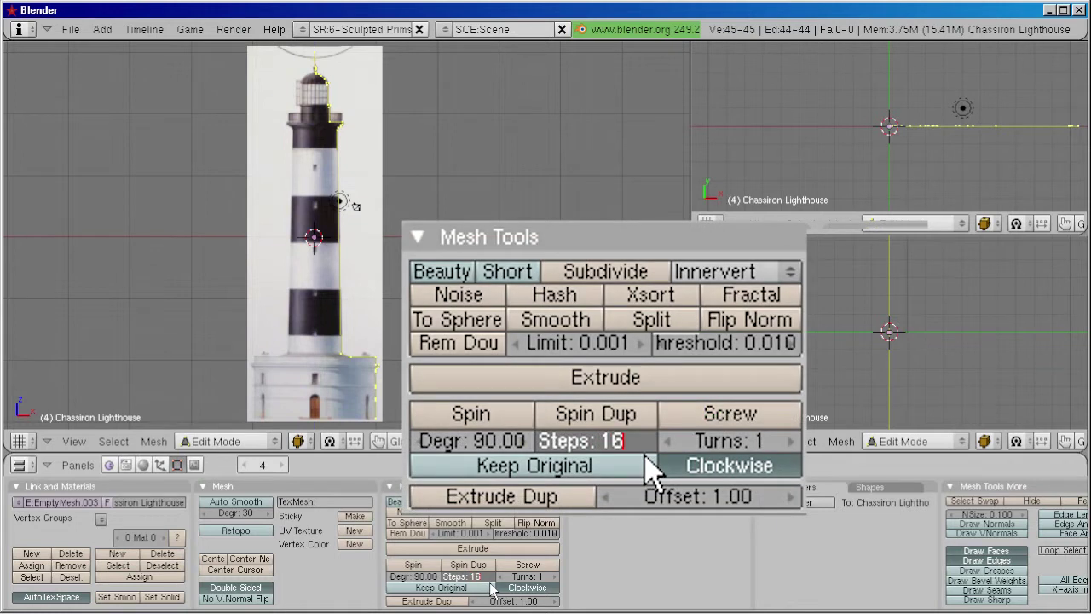
Step: Set Spin to 16 steps and 360 degrees, then start the spin
{"action": "key", "text": "Return"}
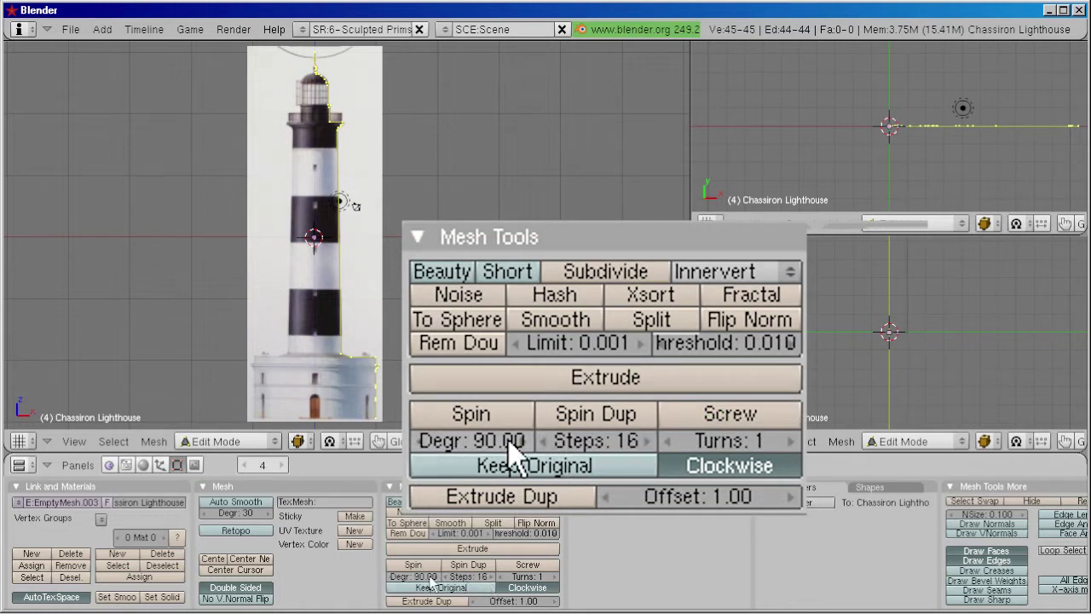
{"action": "left_click", "coordinate": [451, 441]}
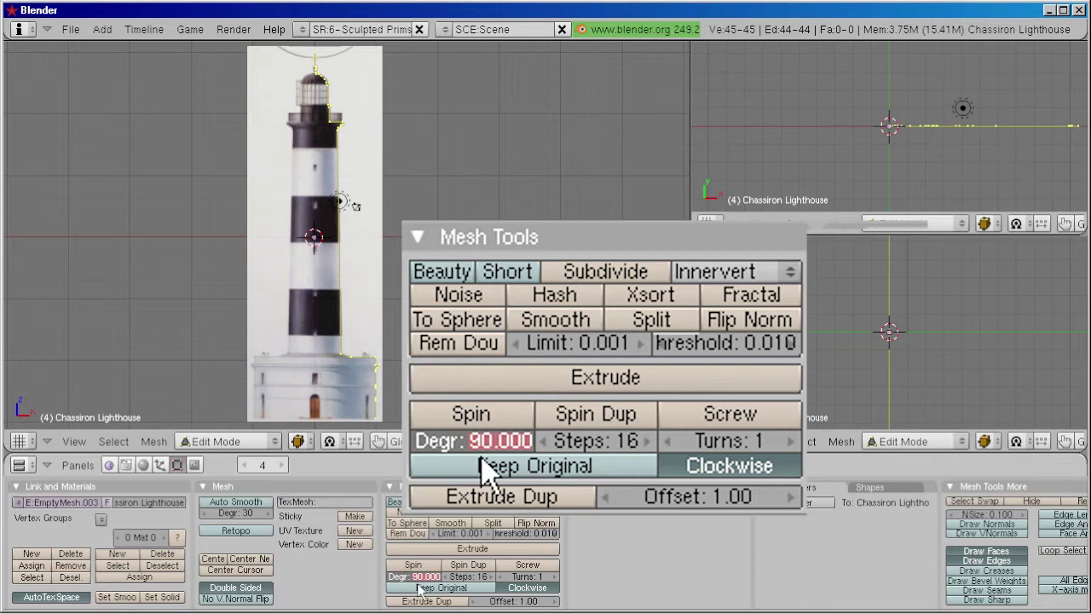
{"action": "type", "text": "36"}
{"action": "key", "text": "Return"}
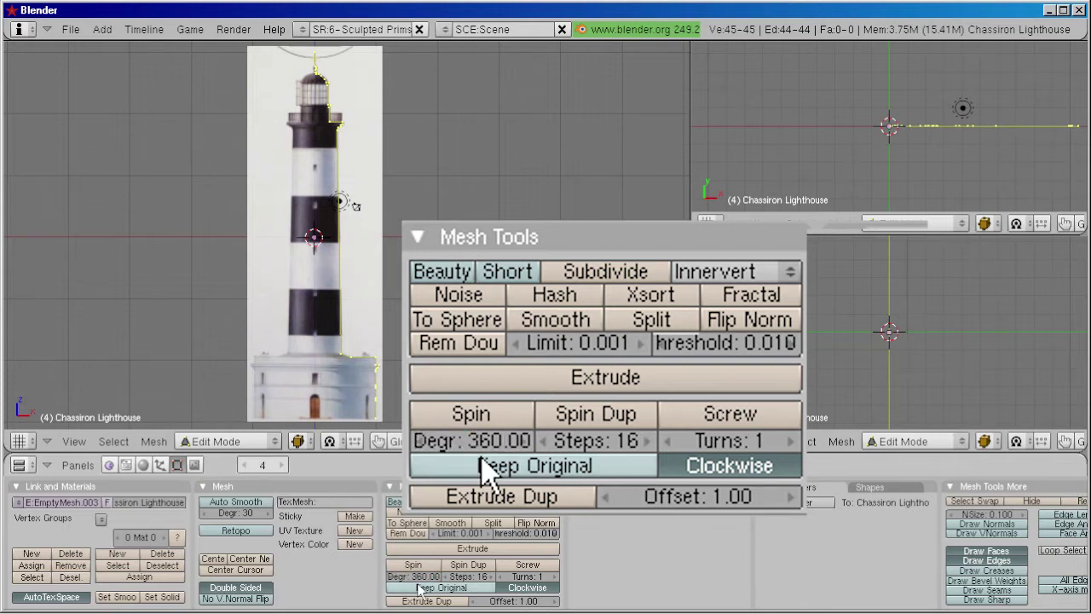
{"action": "left_click", "coordinate": [488, 414]}
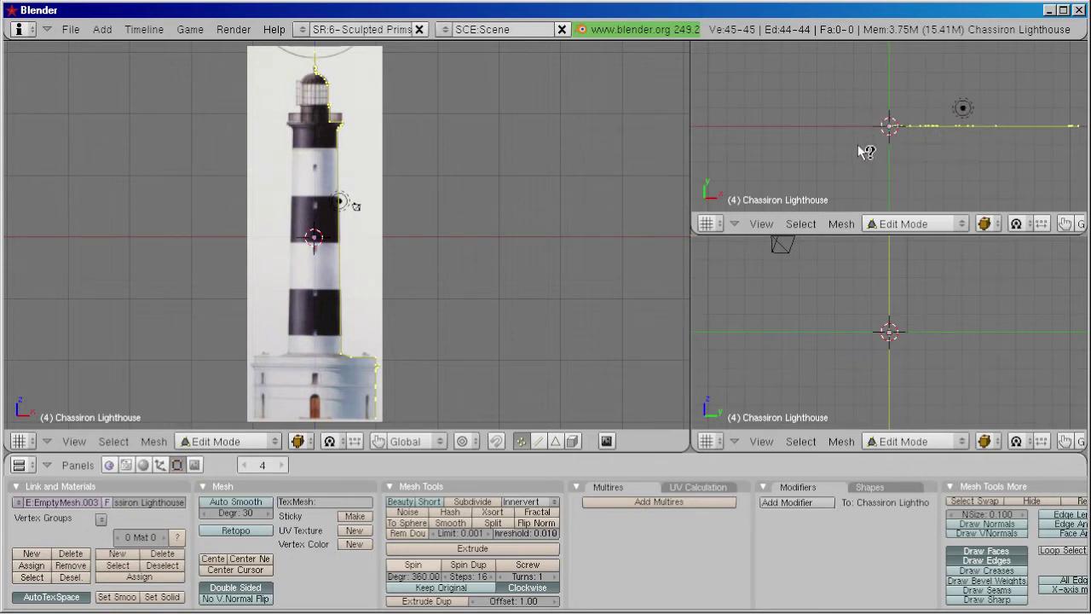
Step: Lathe the profile into a 16-sided tower and view it in front orthographic view
{"action": "left_click", "coordinate": [928, 164]}
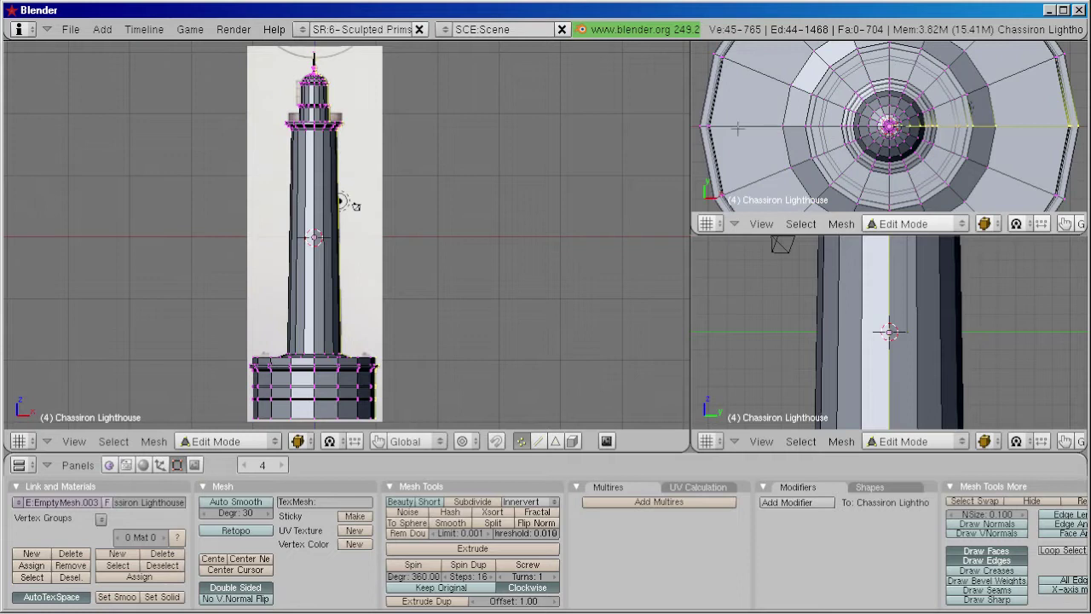
{"action": "scroll", "coordinate": [356, 206], "scroll_direction": "down", "scroll_amount": 2}
{"action": "scroll", "coordinate": [343, 210], "scroll_direction": "up", "scroll_amount": 5}
{"action": "scroll", "coordinate": [344, 209], "scroll_direction": "up", "scroll_amount": 2}
{"action": "mouse_move", "coordinate": [451, 147]}
{"action": "middle_mouse_down"}
{"action": "mouse_move", "coordinate": [358, 200]}
{"action": "mouse_move", "coordinate": [410, 210]}
{"action": "mouse_move", "coordinate": [375, 336]}
{"action": "mouse_move", "coordinate": [450, 211]}
{"action": "middle_mouse_up"}
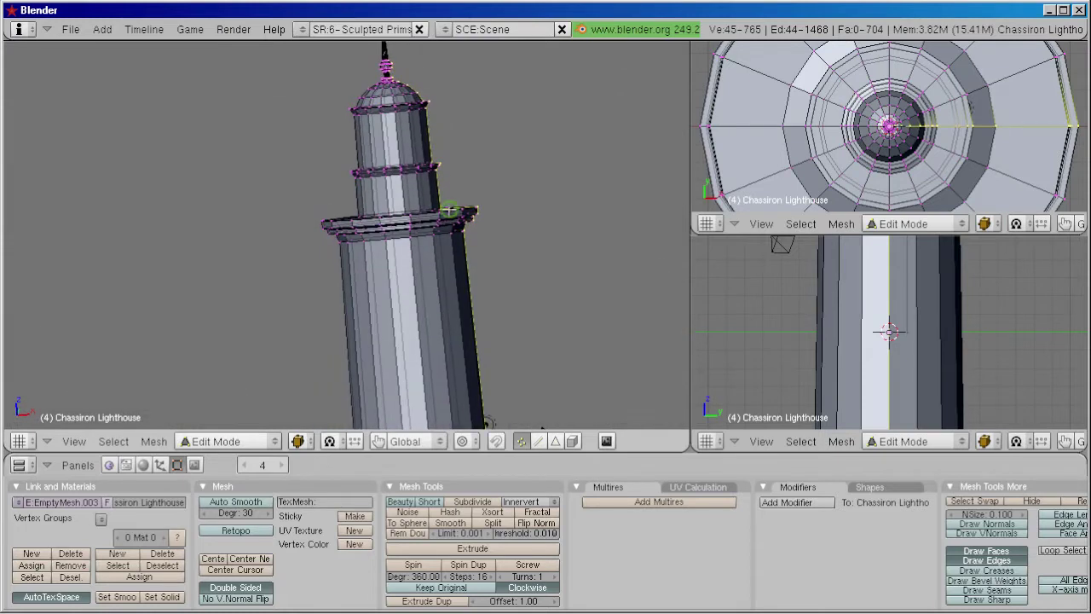
{"action": "key", "text": "KP_1"}
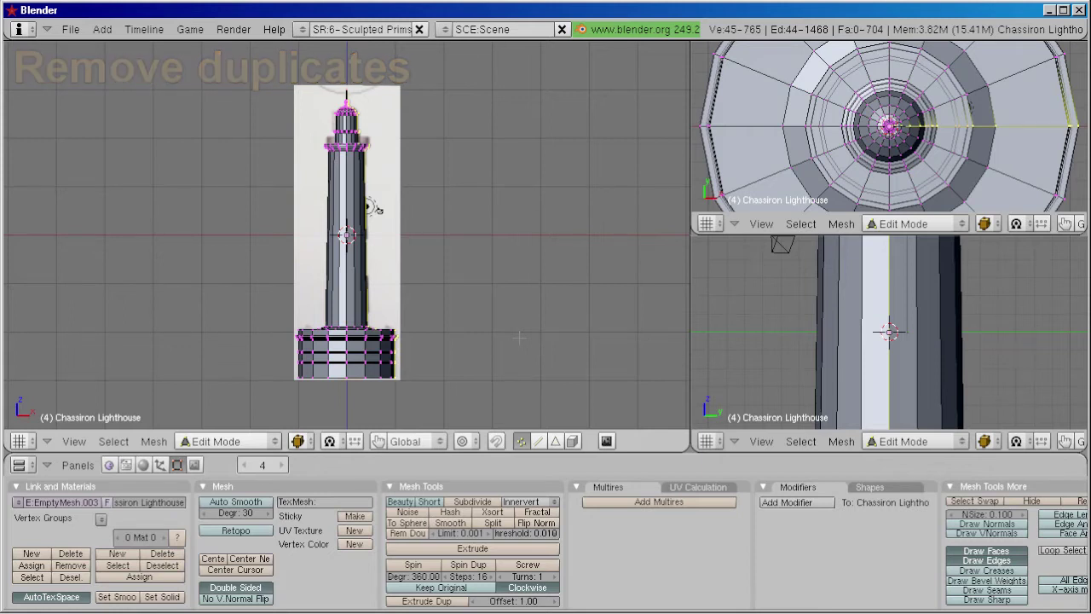
Step: Select all vertices and Remove Doubles, merging away 45 duplicate vertices
{"action": "key", "text": "a"}
{"action": "key", "text": "a"}
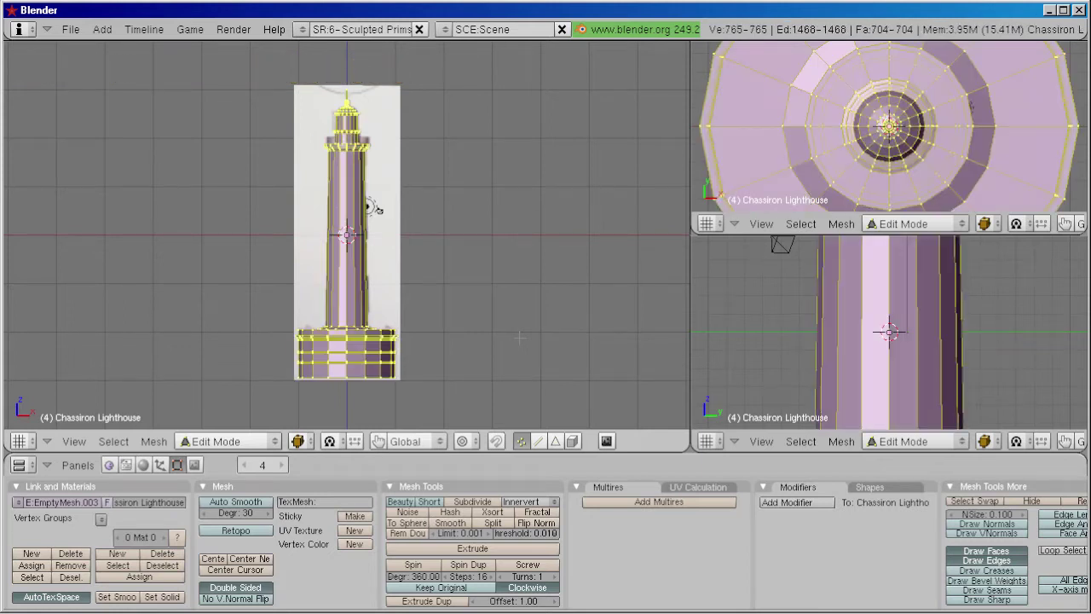
{"action": "key", "text": "w"}
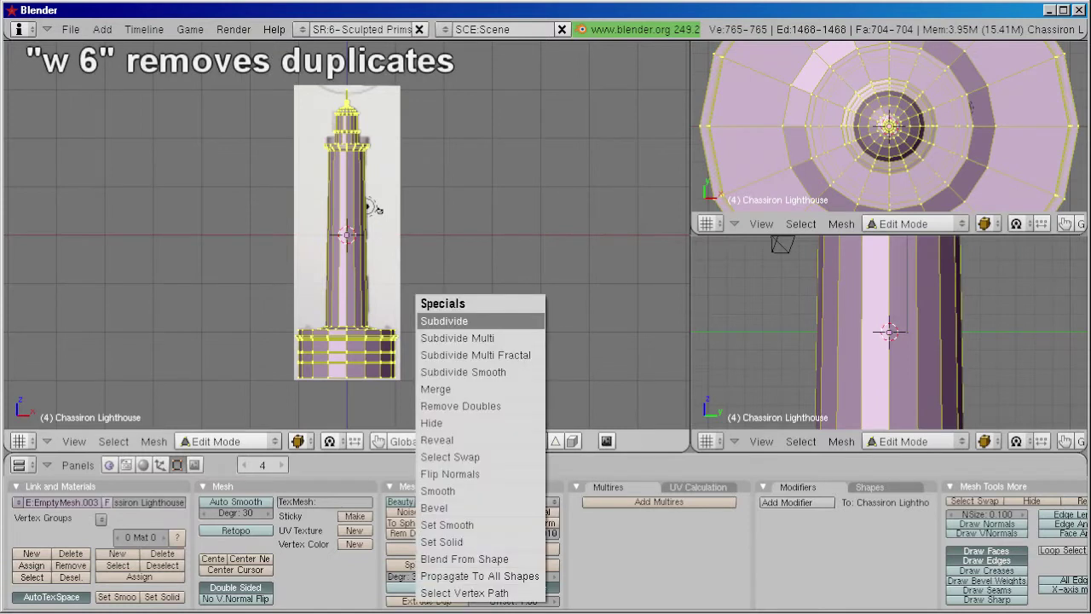
{"action": "key", "text": "6"}
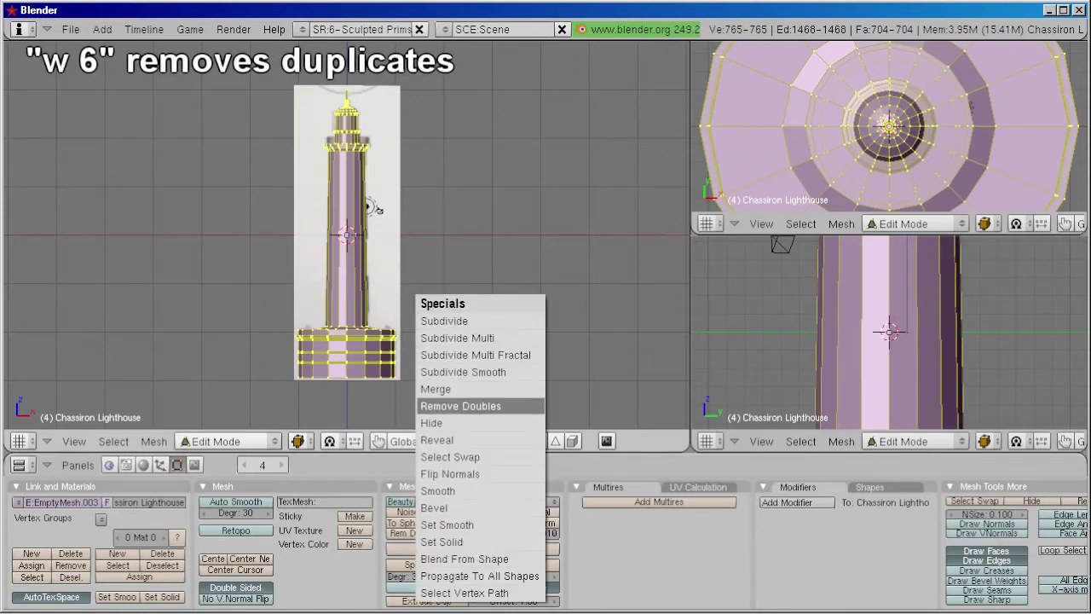
{"action": "left_click", "coordinate": [526, 405]}
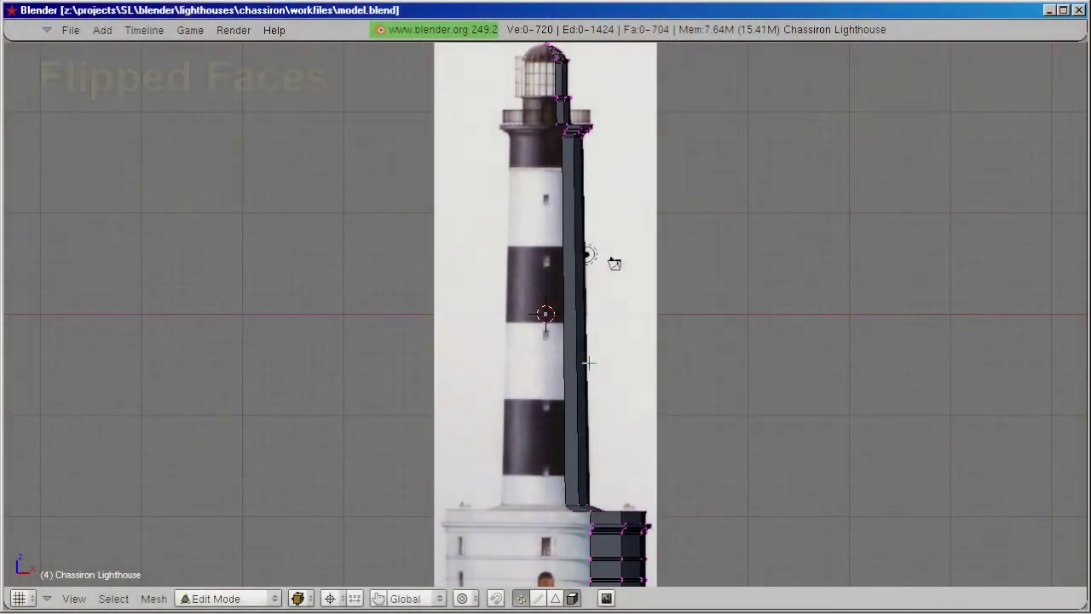
Step: Orbit the view into perspective around the mesh
{"action": "mouse_move", "coordinate": [615, 264]}
{"action": "middle_mouse_down"}
{"action": "mouse_move", "coordinate": [634, 248]}
{"action": "mouse_move", "coordinate": [548, 260]}
{"action": "middle_mouse_up"}
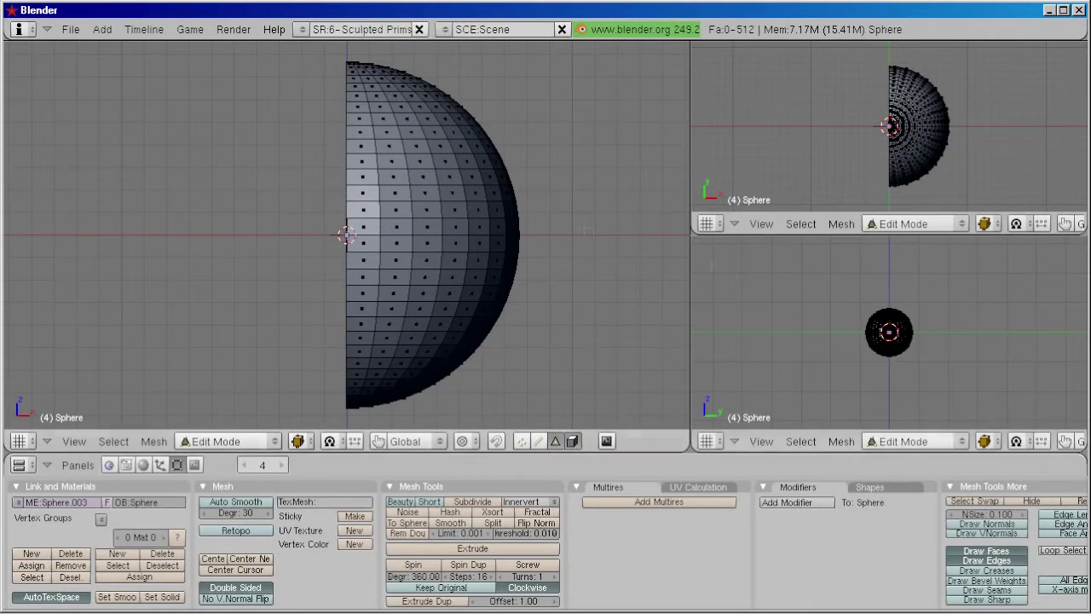
Step: Display the sphere's face normals, keeping Solid shading
{"action": "left_click", "coordinate": [959, 529]}
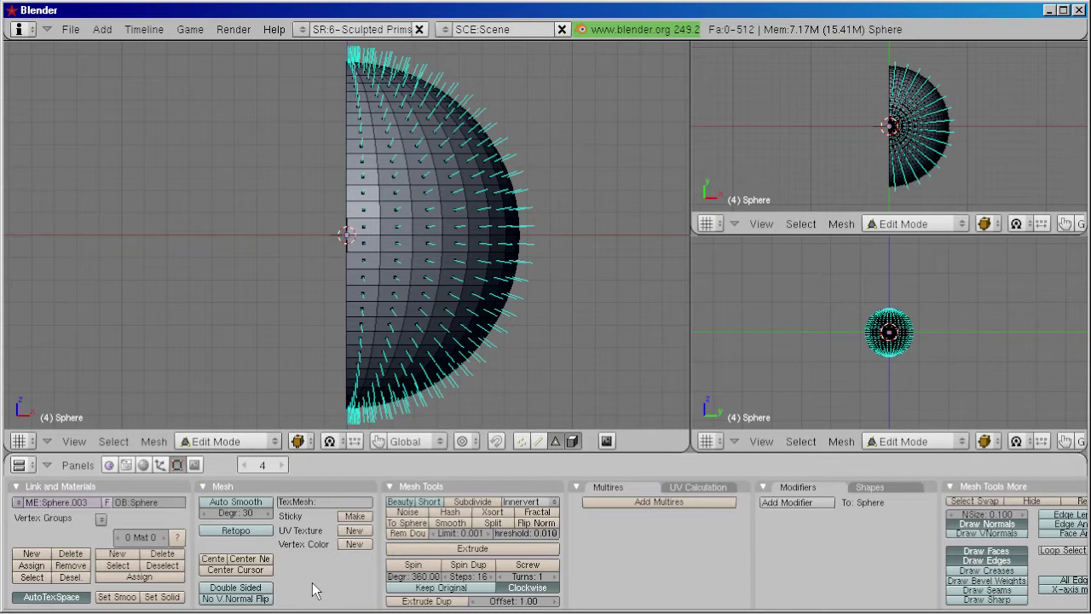
{"action": "left_click", "coordinate": [297, 441]}
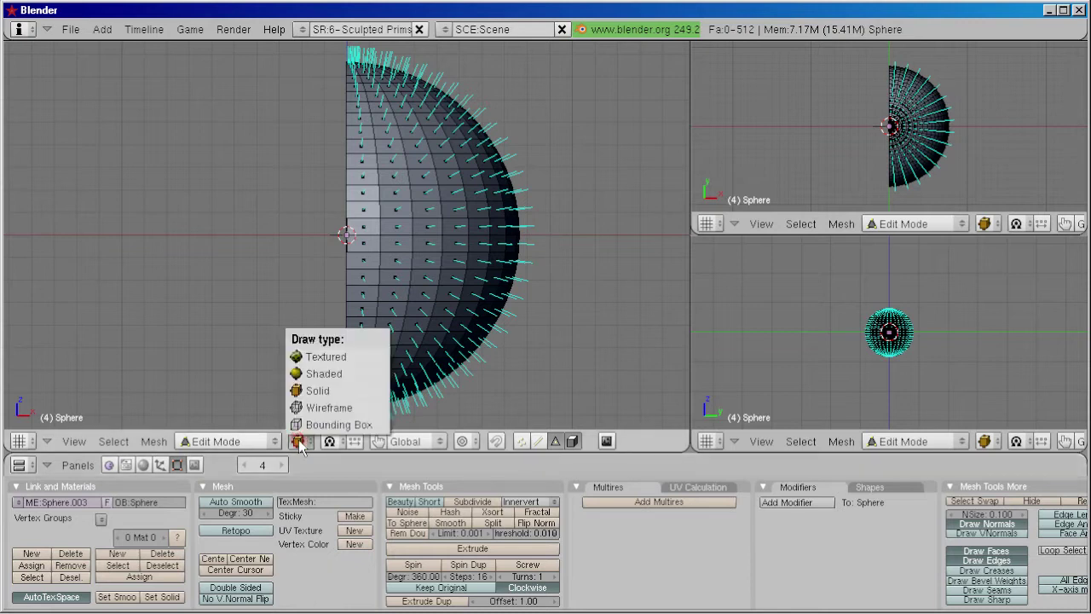
{"action": "left_click", "coordinate": [336, 390]}
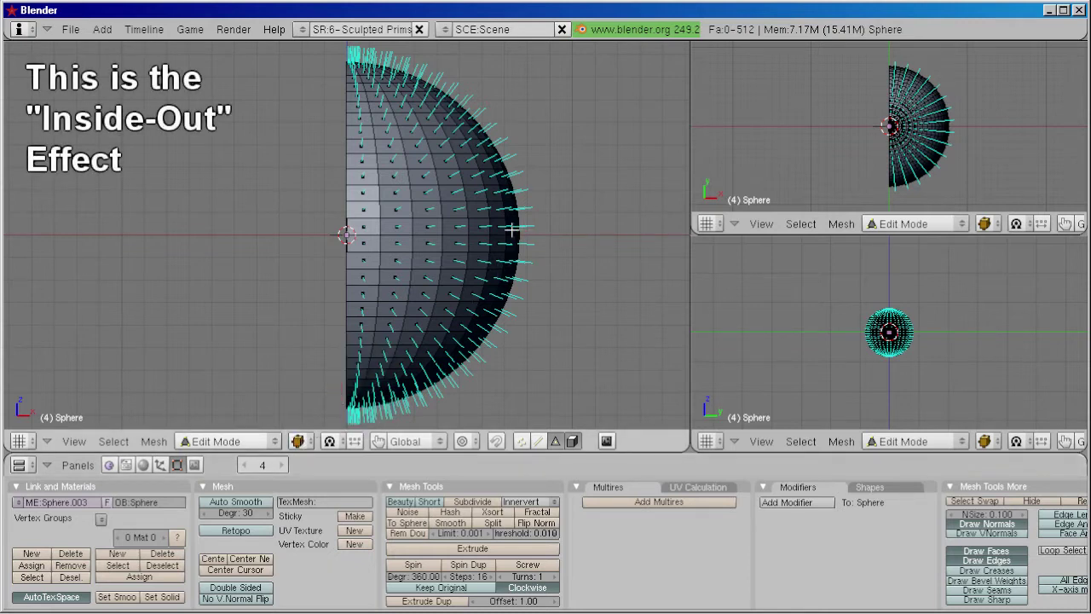
Step: Orbit and zoom around the sphere to inspect its dark inside-out faces
{"action": "middle_click_drag", "start_coordinate": [511, 228], "coordinate": [358, 205]}
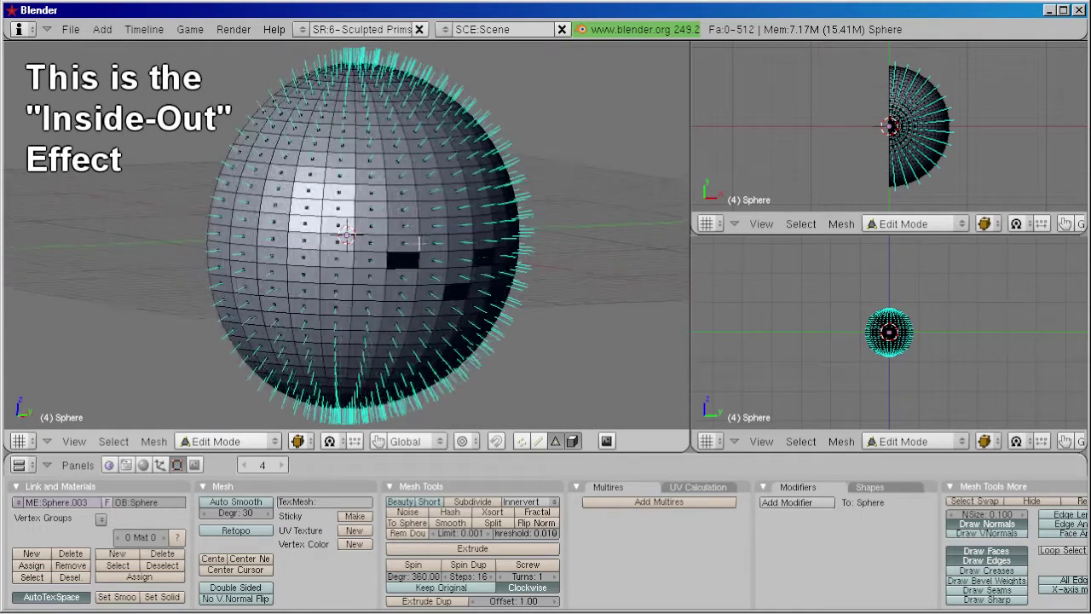
{"action": "scroll", "coordinate": [357, 219], "scroll_direction": "up", "scroll_amount": 2}
{"action": "scroll", "coordinate": [358, 219], "scroll_direction": "up", "scroll_amount": 2}
{"action": "scroll", "coordinate": [358, 219], "scroll_direction": "up", "scroll_amount": 1}
{"action": "scroll", "coordinate": [358, 219], "scroll_direction": "up", "scroll_amount": 2}
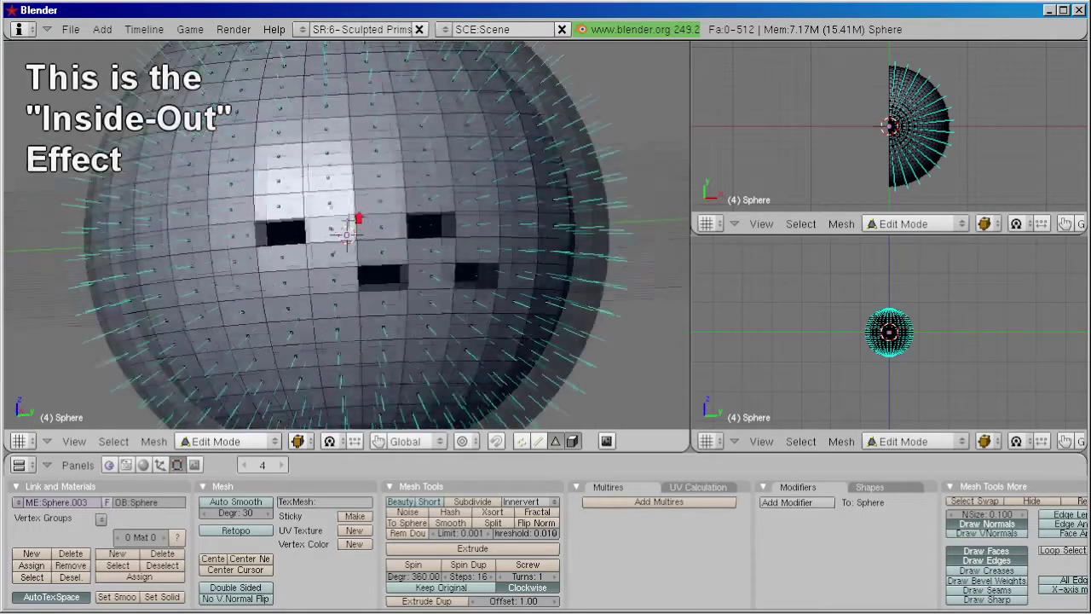
{"action": "scroll", "coordinate": [358, 219], "scroll_direction": "up", "scroll_amount": 2}
{"action": "scroll", "coordinate": [358, 219], "scroll_direction": "up", "scroll_amount": 1}
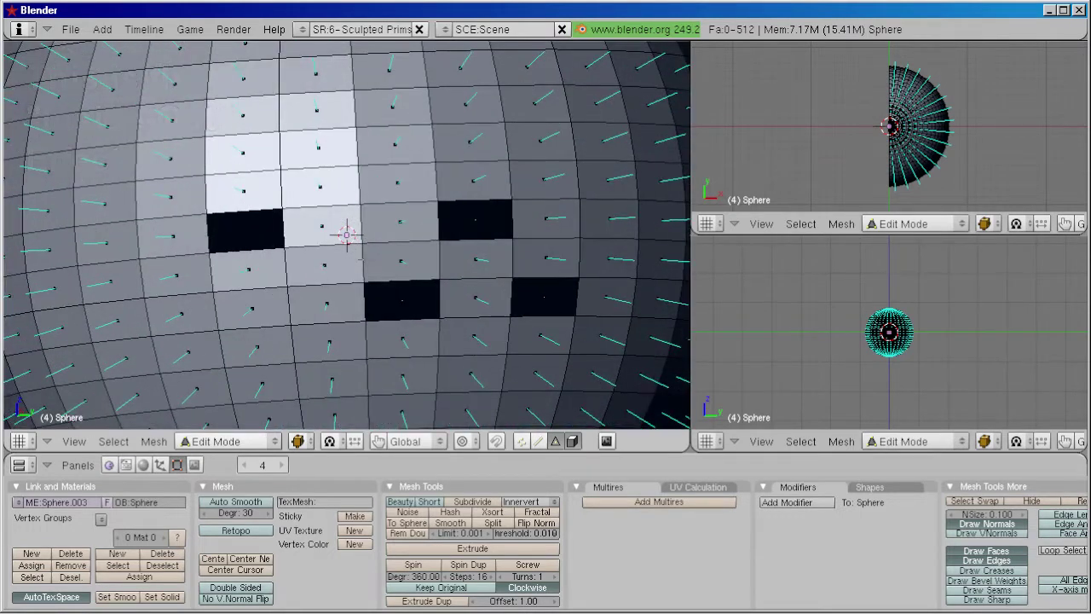
{"action": "mouse_move", "coordinate": [263, 234]}
{"action": "middle_mouse_down"}
{"action": "mouse_move", "coordinate": [571, 229]}
{"action": "mouse_move", "coordinate": [254, 226]}
{"action": "middle_mouse_up"}
{"action": "scroll", "coordinate": [255, 224], "scroll_direction": "down", "scroll_amount": 2}
{"action": "scroll", "coordinate": [256, 224], "scroll_direction": "down", "scroll_amount": 2}
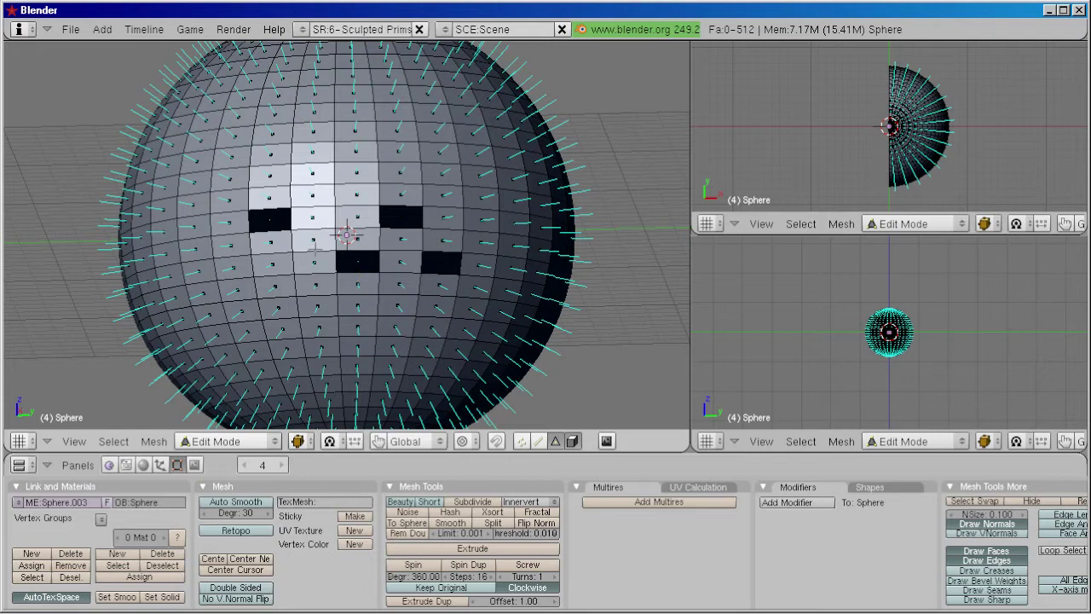
Step: Select the dark inside-out sphere faces and flip their normals outward
{"action": "right_click", "coordinate": [273, 220]}
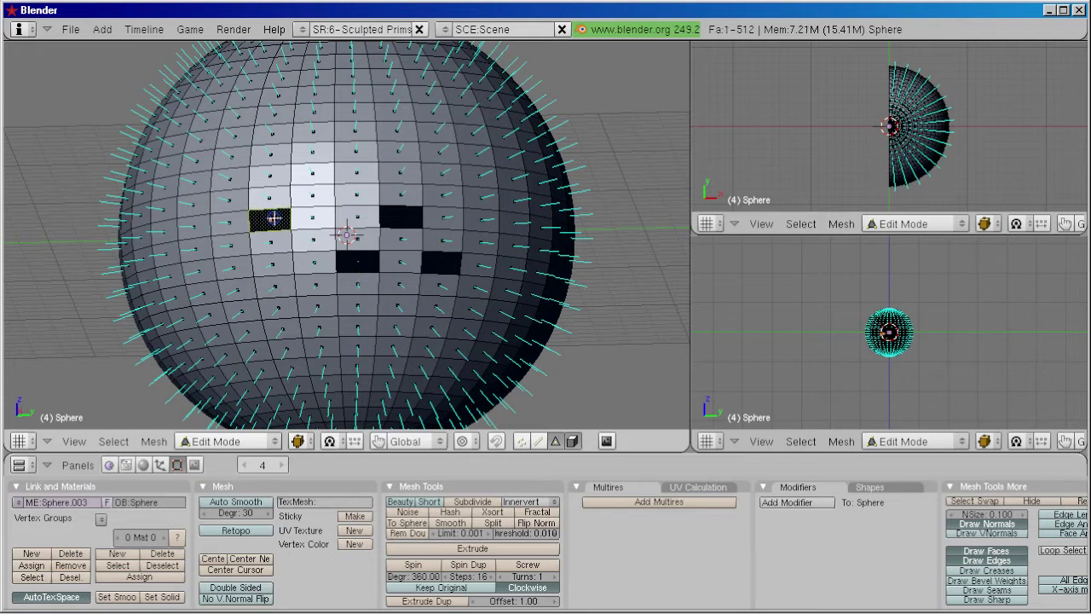
{"action": "right_click", "coordinate": [359, 258], "text": "shift"}
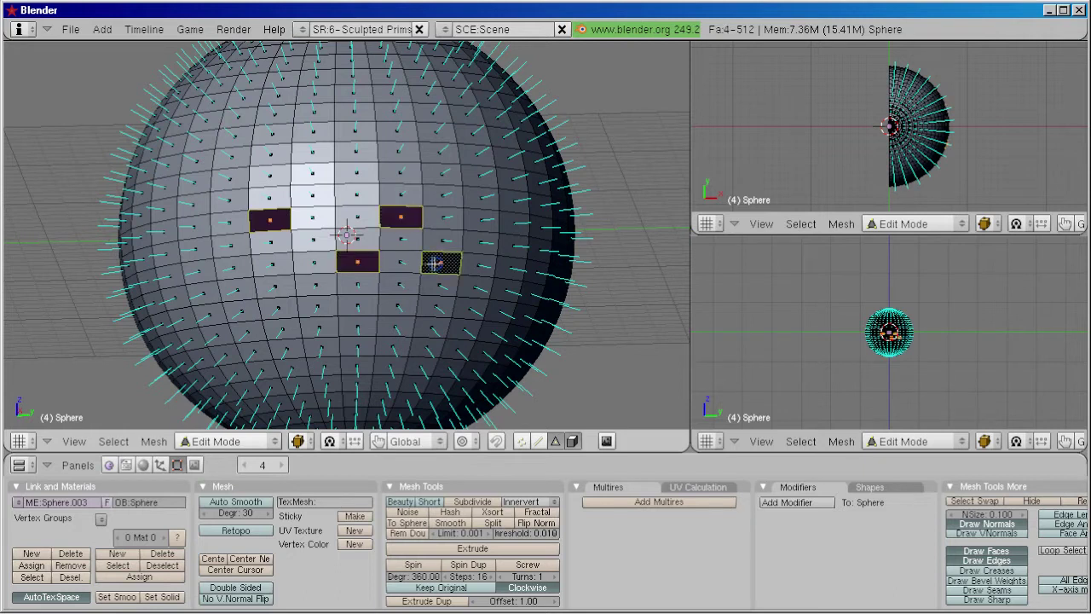
{"action": "left_click", "coordinate": [154, 440]}
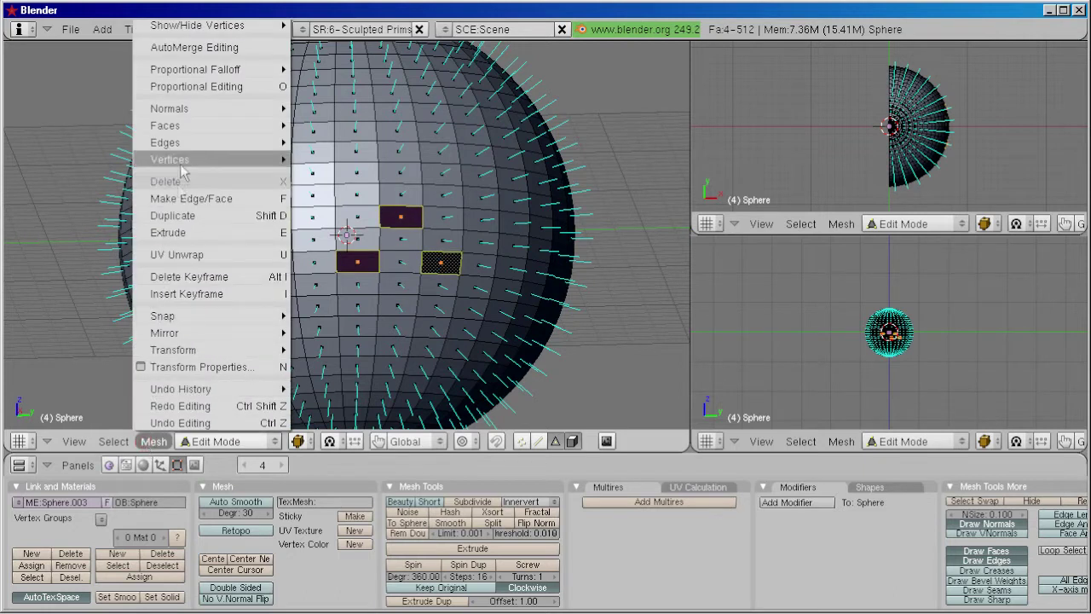
{"action": "mouse_move", "coordinate": [169, 108]}
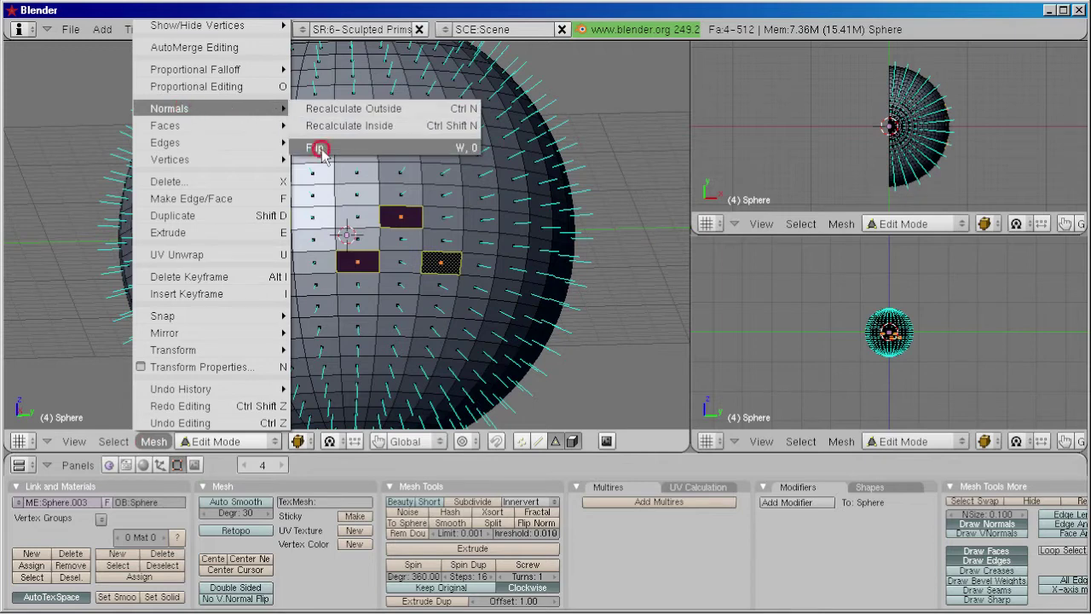
{"action": "left_click", "coordinate": [320, 148]}
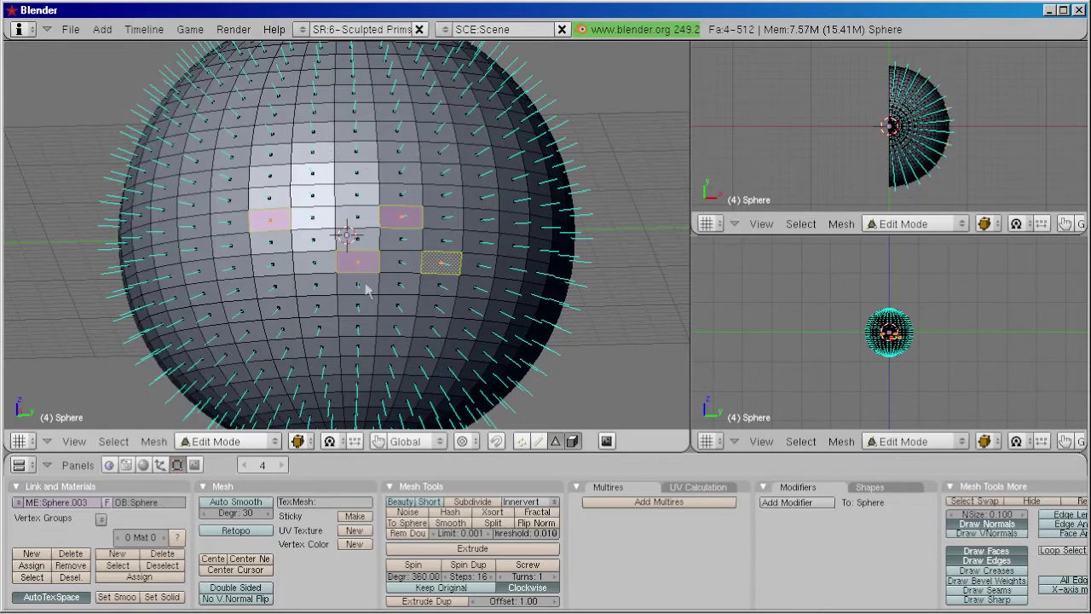
{"action": "middle_click_drag", "start_coordinate": [367, 270], "coordinate": [260, 231]}
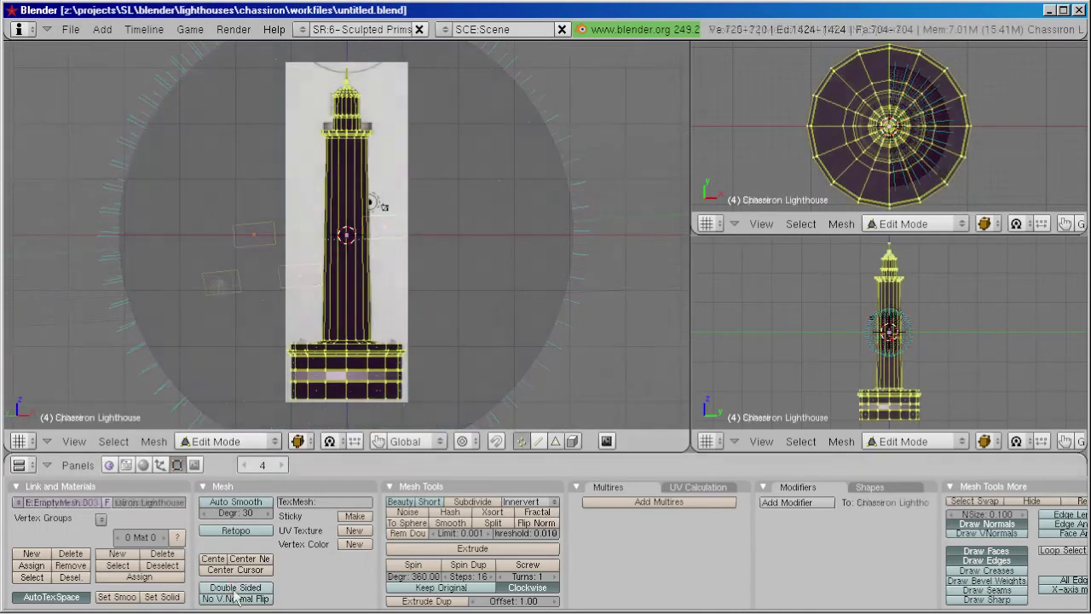
Step: Toggle Double Sided shading to reveal the lighthouse's inverted dark faces
{"action": "left_click", "coordinate": [236, 588]}
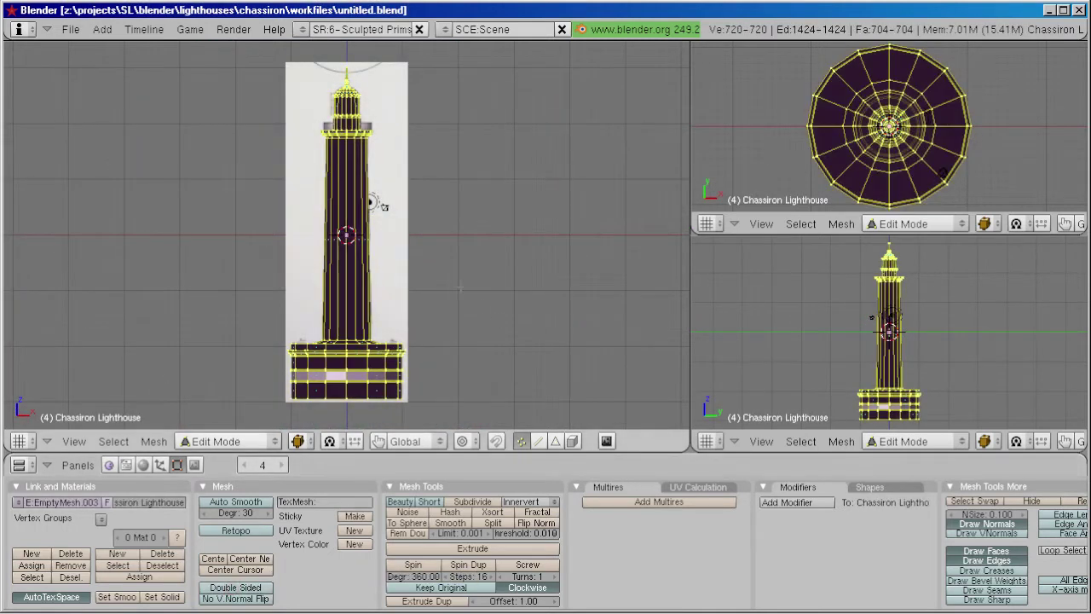
{"action": "scroll", "coordinate": [416, 310], "scroll_direction": "up", "scroll_amount": 3}
{"action": "scroll", "coordinate": [415, 310], "scroll_direction": "up", "scroll_amount": 2}
{"action": "scroll", "coordinate": [382, 346], "scroll_direction": "down", "scroll_amount": 6, "text": "shift"}
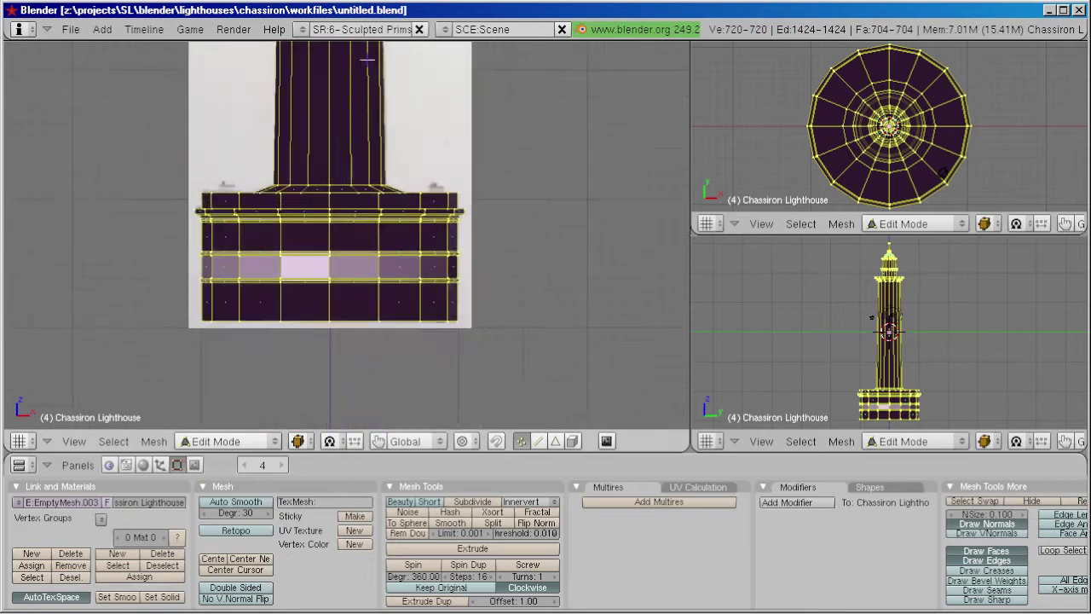
{"action": "mouse_move", "coordinate": [306, 164]}
{"action": "middle_mouse_down"}
{"action": "mouse_move", "coordinate": [323, 222]}
{"action": "mouse_move", "coordinate": [427, 188]}
{"action": "middle_mouse_up"}
Step: Select the whole mesh and recalculate all normals to point outside
{"action": "key", "text": "a"}
{"action": "key", "text": "a"}
{"action": "left_click", "coordinate": [152, 442]}
{"action": "mouse_move", "coordinate": [170, 108]}
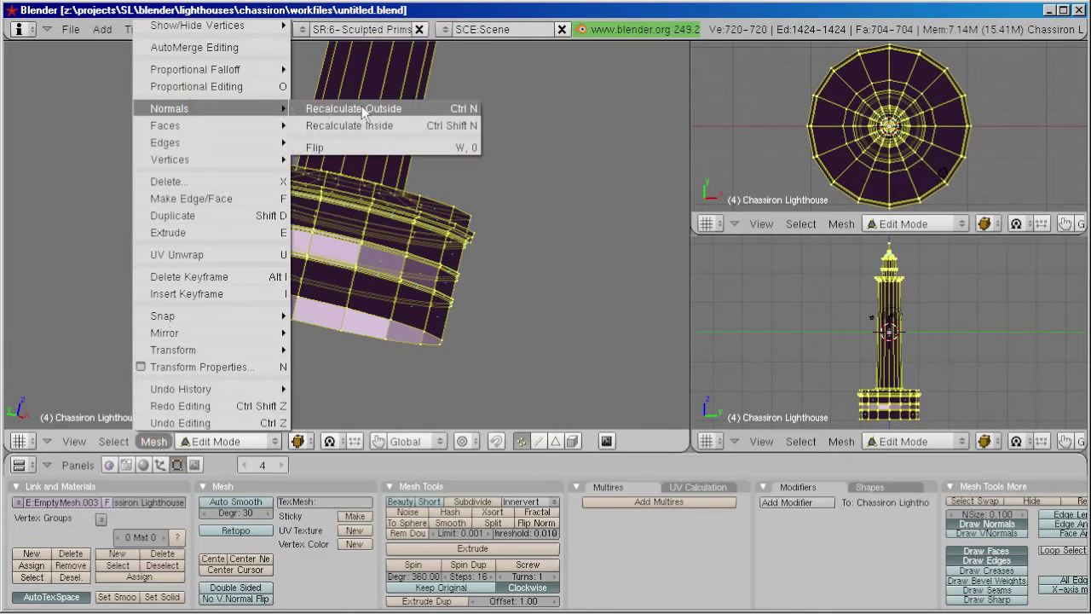
{"action": "left_click", "coordinate": [364, 114]}
{"action": "scroll", "coordinate": [424, 195], "scroll_direction": "down", "scroll_amount": 3}
{"action": "mouse_move", "coordinate": [426, 199]}
{"action": "middle_mouse_down"}
{"action": "mouse_move", "coordinate": [426, 98]}
{"action": "mouse_move", "coordinate": [383, 122]}
{"action": "mouse_move", "coordinate": [385, 106]}
{"action": "mouse_move", "coordinate": [189, 275]}
{"action": "middle_mouse_up"}
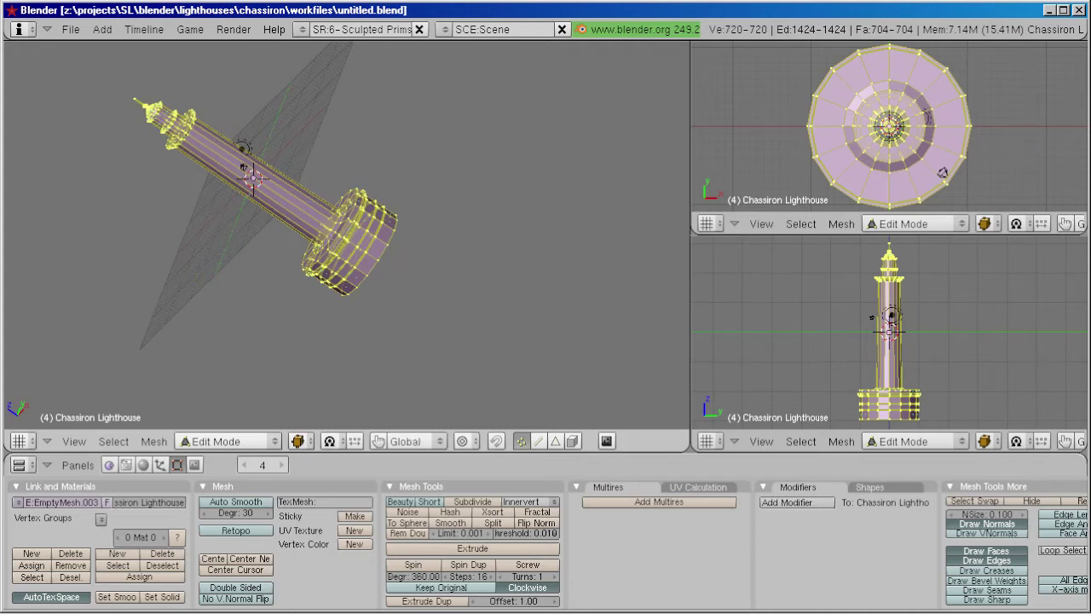
Step: Save the lighthouse scene under the new name model.blend in the workfiles folder
{"action": "left_click", "coordinate": [70, 29]}
{"action": "left_click", "coordinate": [92, 136]}
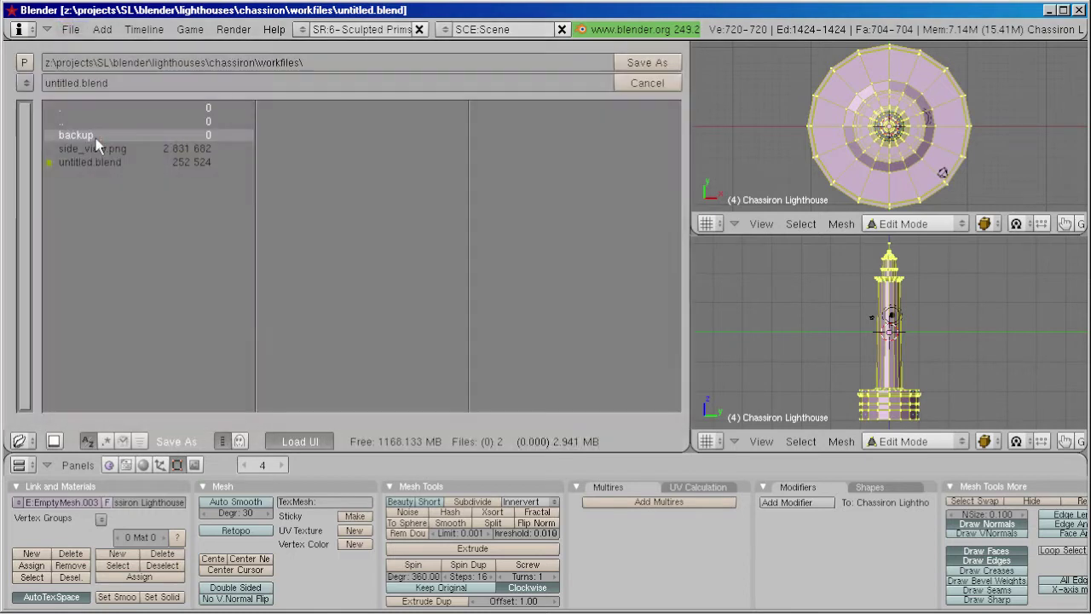
{"action": "left_click", "coordinate": [74, 83]}
{"action": "type", "text": "mode"}
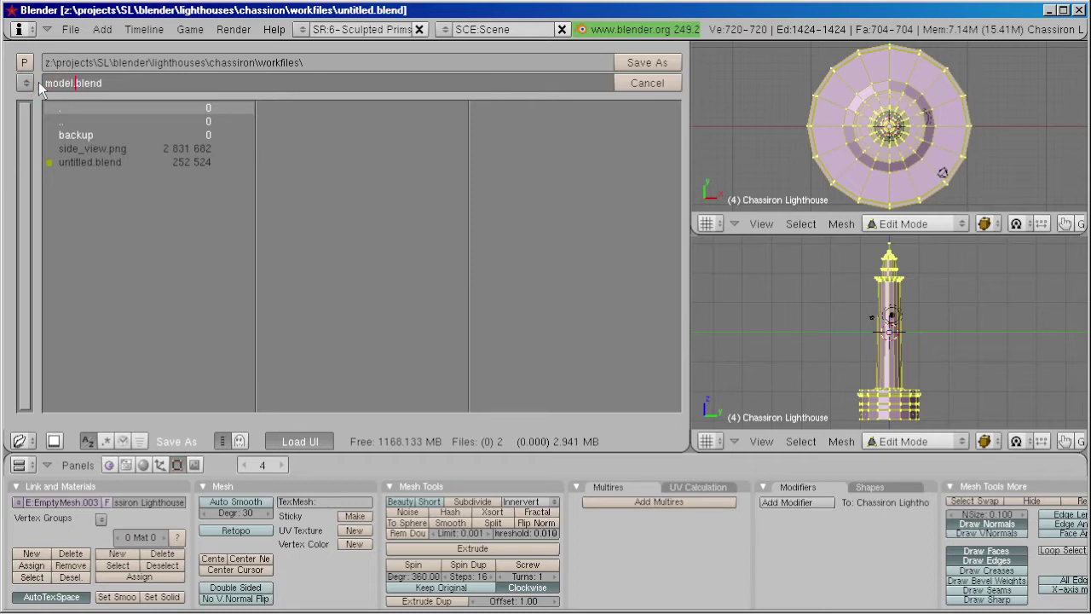
{"action": "left_click", "coordinate": [638, 63]}
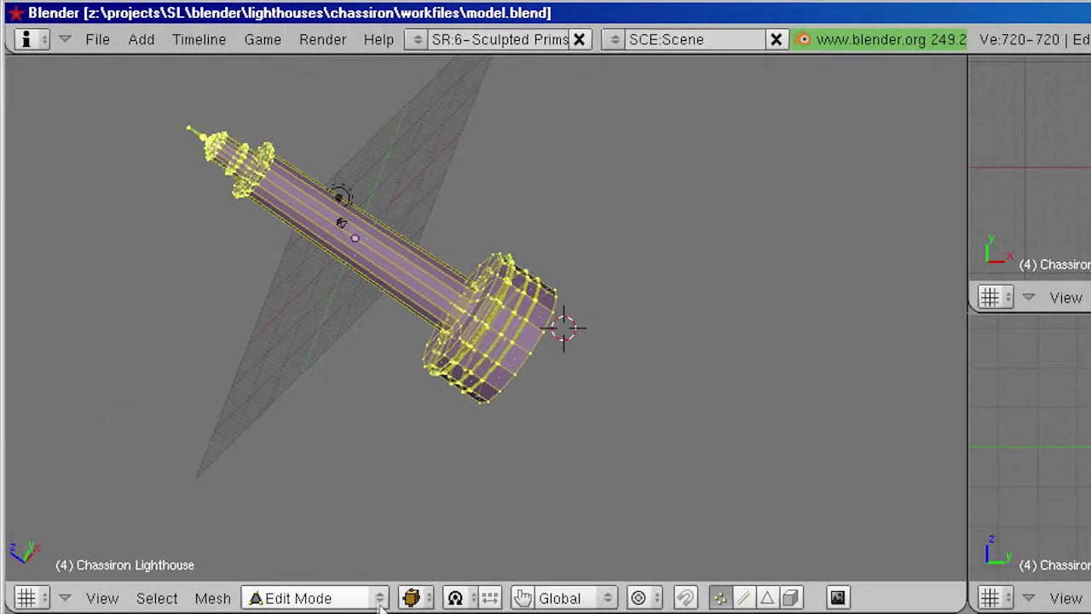
Step: Switch the lighthouse to Object Mode and open the COLLADA 1.4 (.dae) exporter
{"action": "left_click", "coordinate": [282, 446]}
{"action": "left_click", "coordinate": [360, 576]}
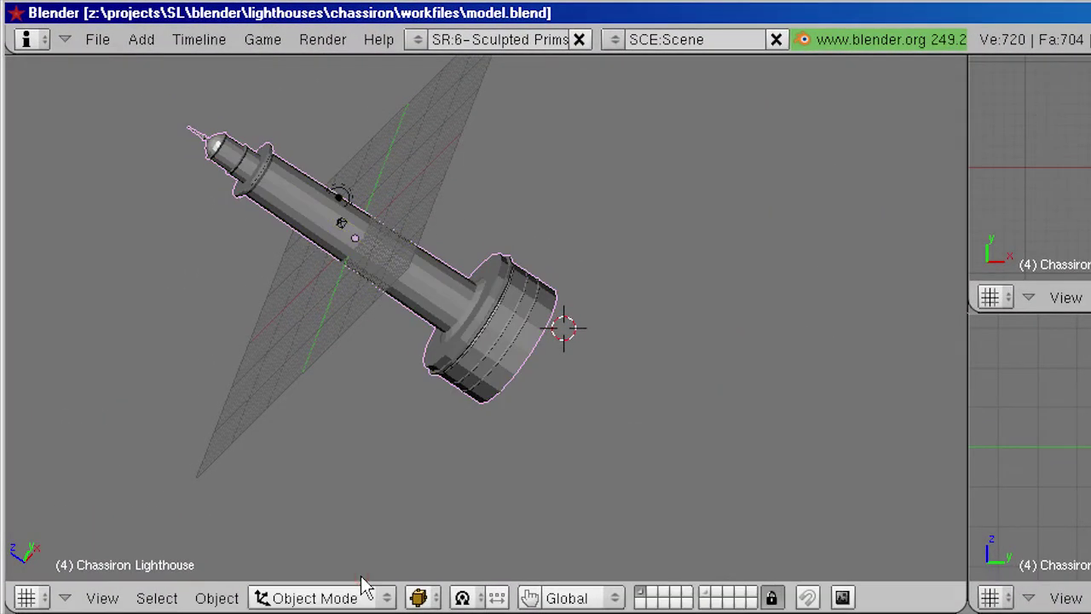
{"action": "left_click", "coordinate": [96, 42]}
{"action": "mouse_move", "coordinate": [120, 467]}
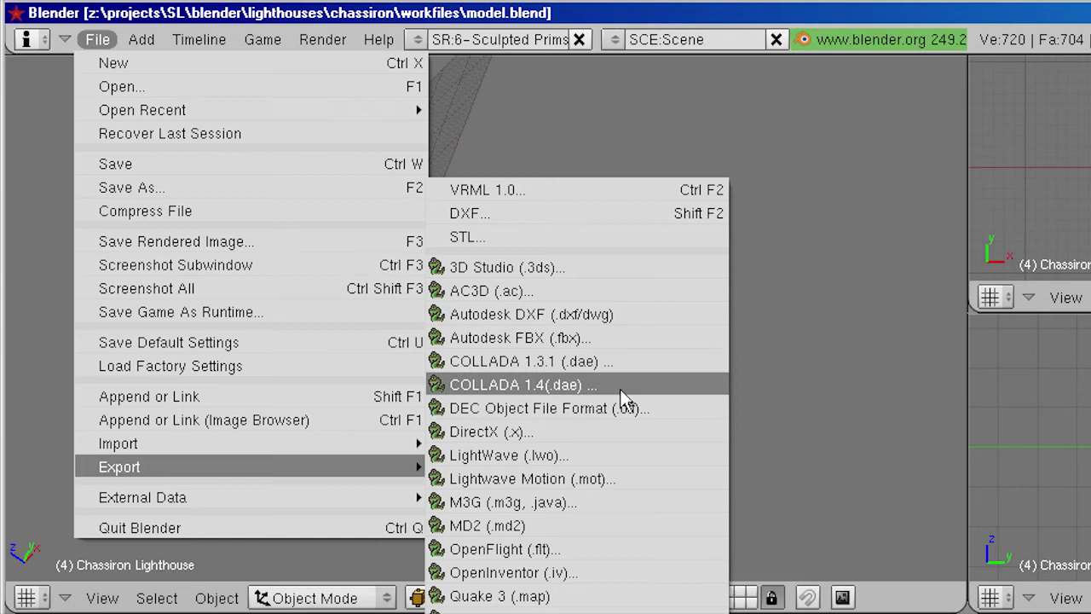
{"action": "left_click", "coordinate": [621, 392]}
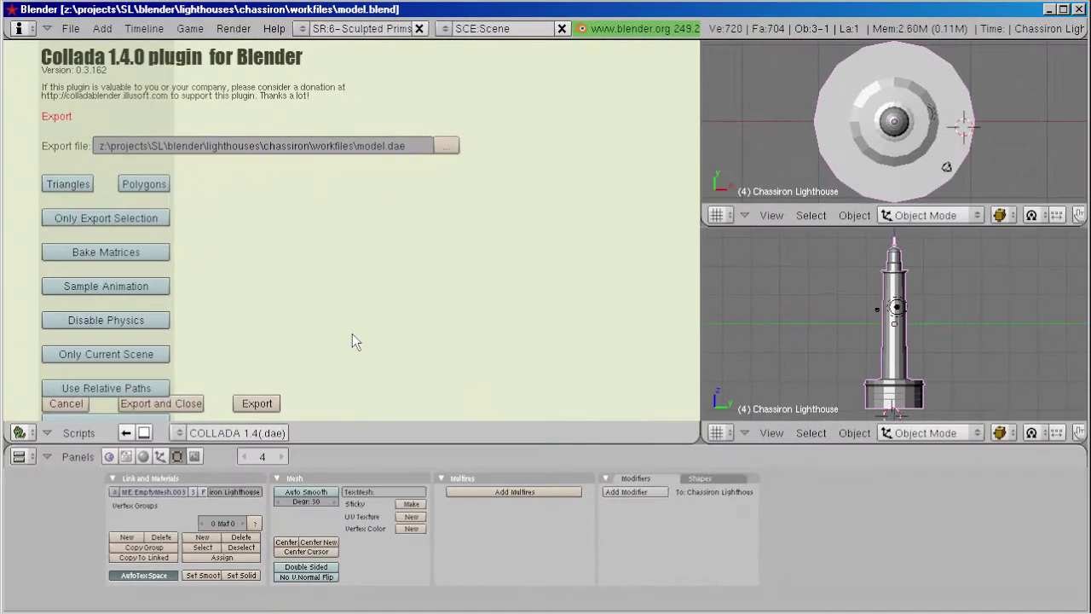
Step: Export as chassiron.dae with Triangles, Only Export Selection and Apply Modifiers enabled
{"action": "key", "text": "ctrl+Up"}
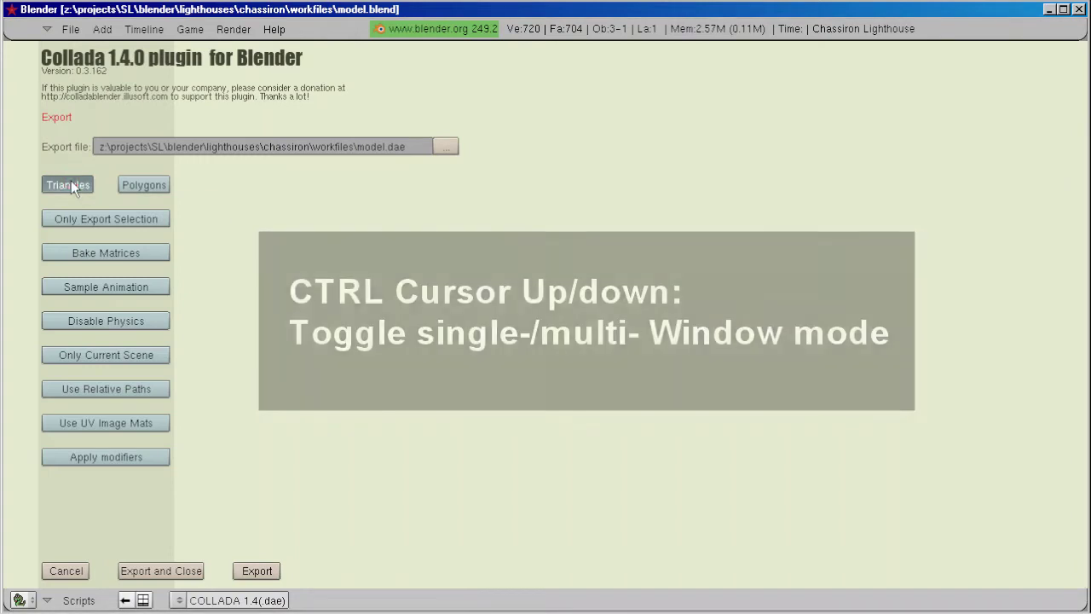
{"action": "left_click", "coordinate": [69, 182]}
{"action": "left_click", "coordinate": [162, 221]}
{"action": "left_click", "coordinate": [162, 457]}
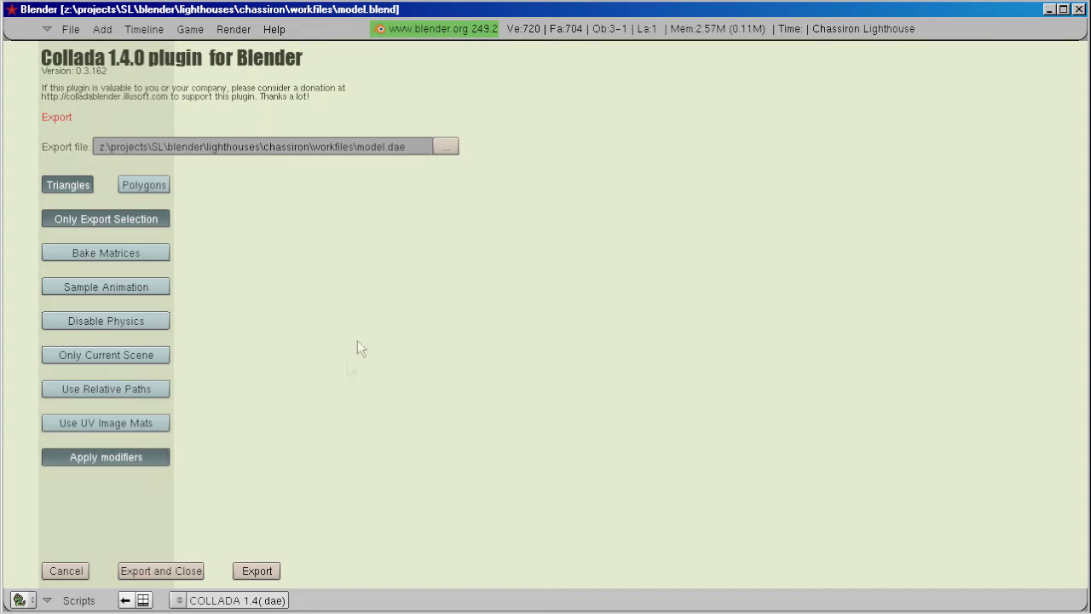
{"action": "left_click", "coordinate": [385, 147]}
{"action": "type", "text": "chassiron"}
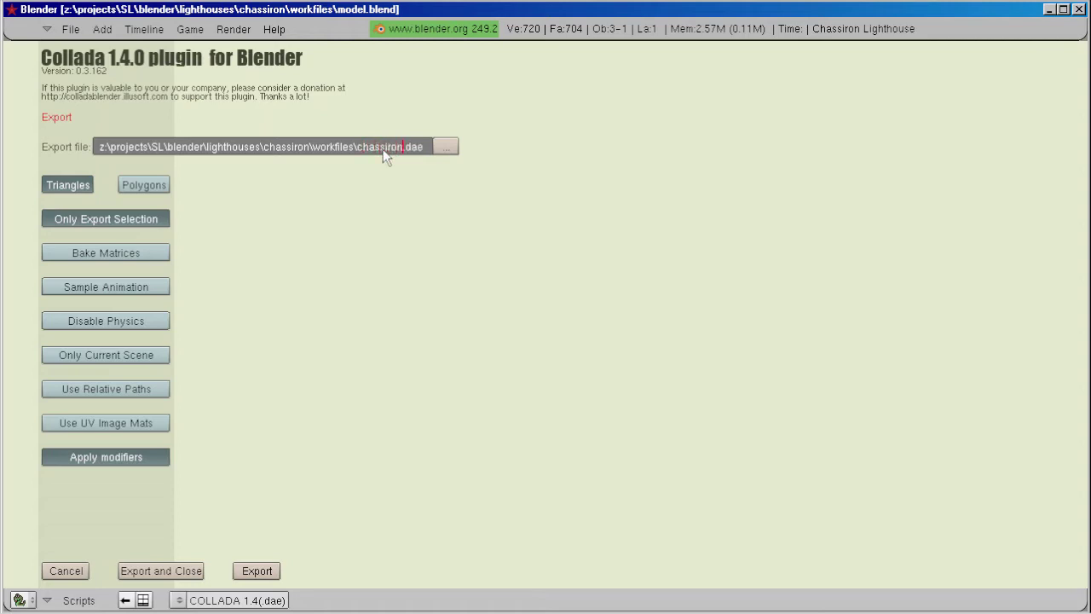
{"action": "key", "text": "Return"}
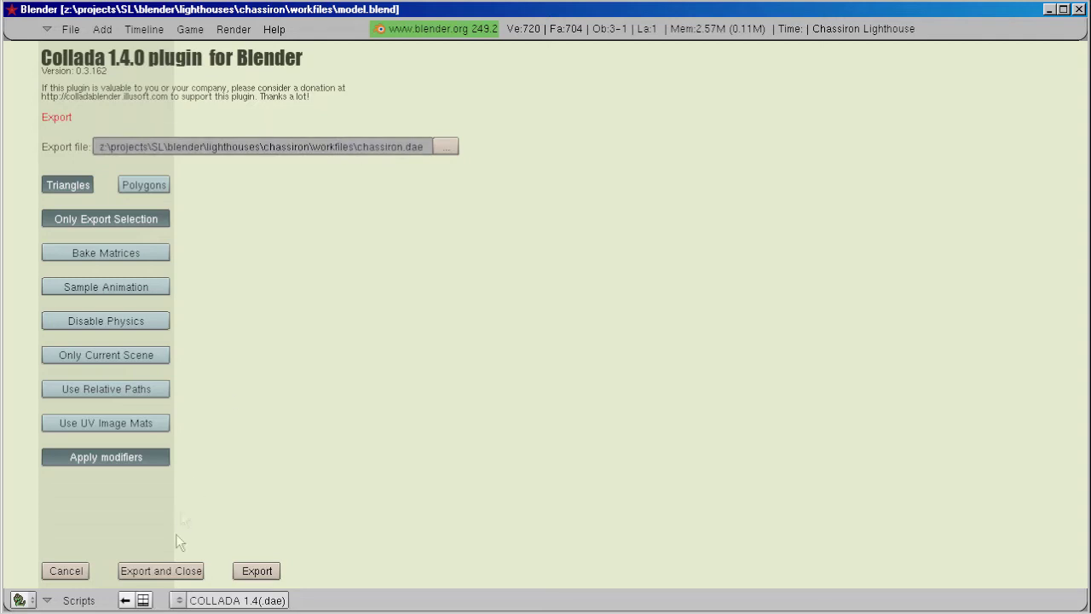
{"action": "left_click", "coordinate": [176, 578]}
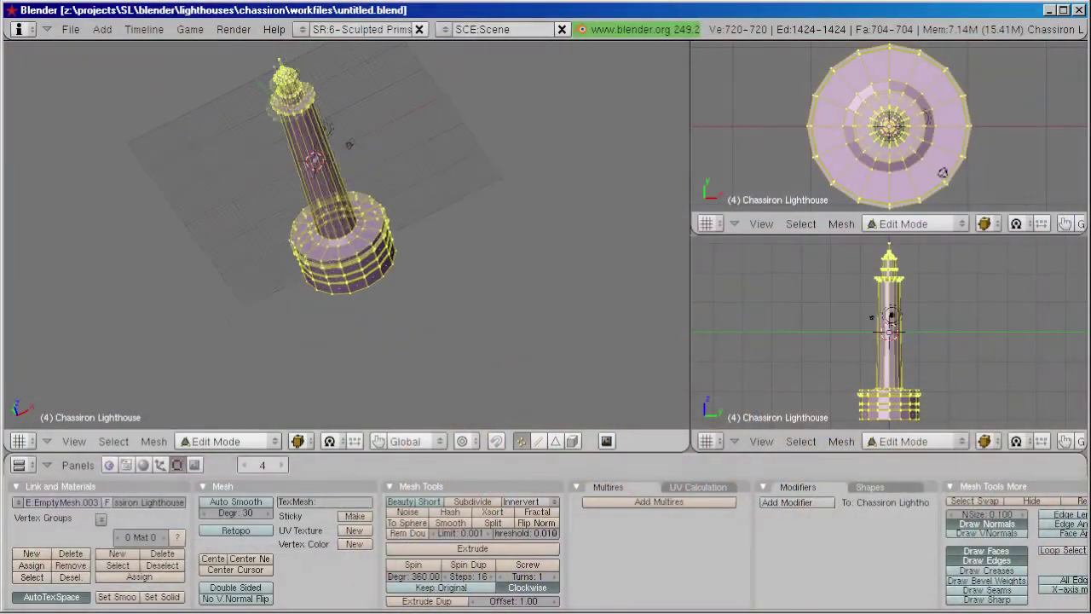
Step: Orbit the left viewport around the lighthouse mesh
{"action": "middle_click_drag", "start_coordinate": [341, 273], "coordinate": [189, 273]}
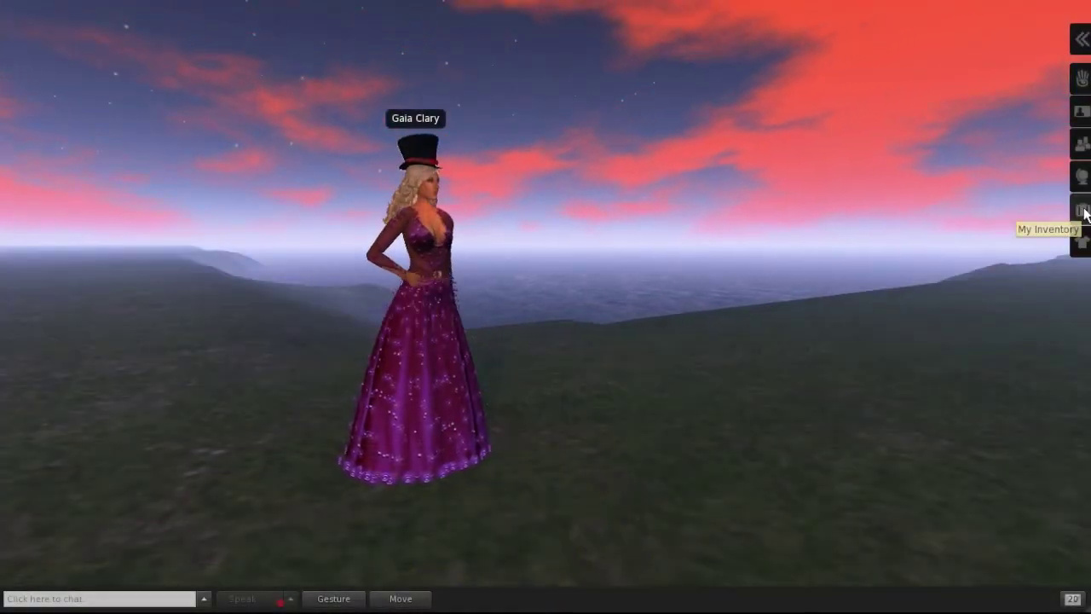
Step: Pick chassiron.dae from the workfiles folder as the model to upload from My Inventory
{"action": "left_click", "coordinate": [1081, 212]}
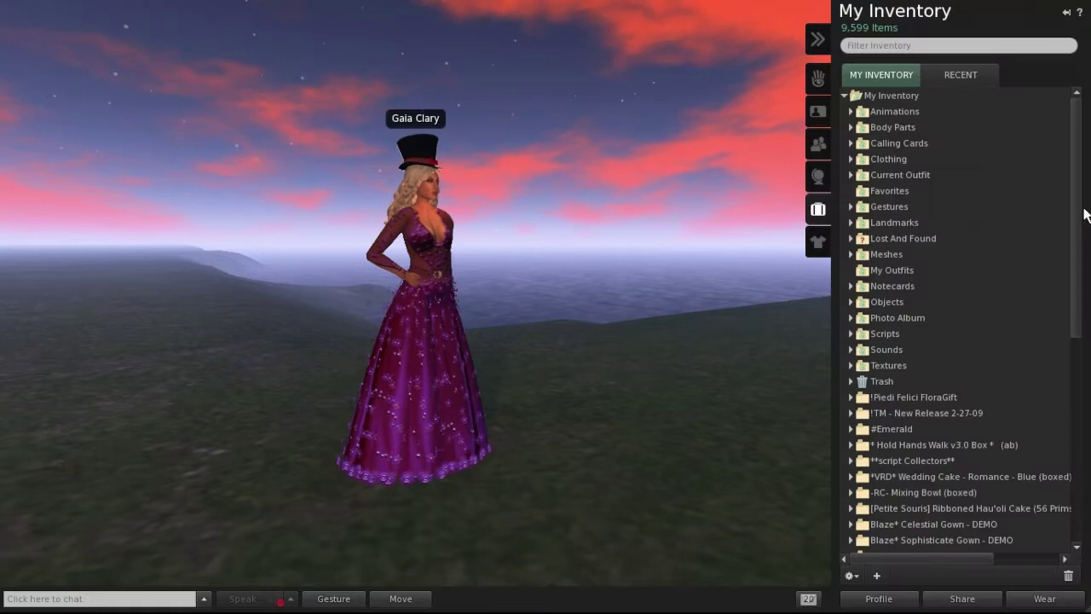
{"action": "left_click", "coordinate": [876, 575]}
{"action": "mouse_move", "coordinate": [897, 479]}
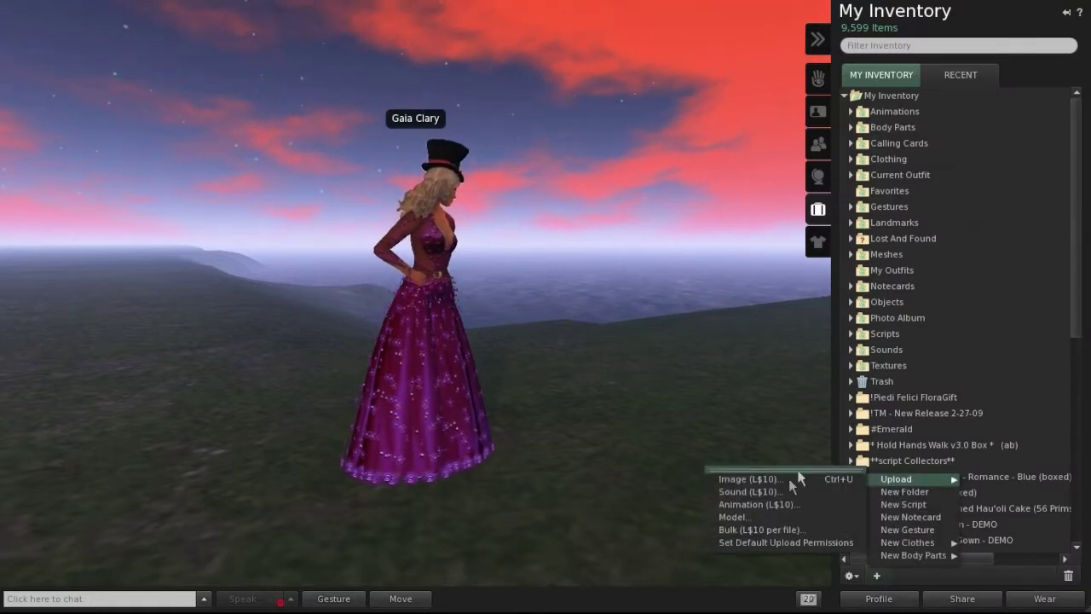
{"action": "left_click", "coordinate": [733, 517]}
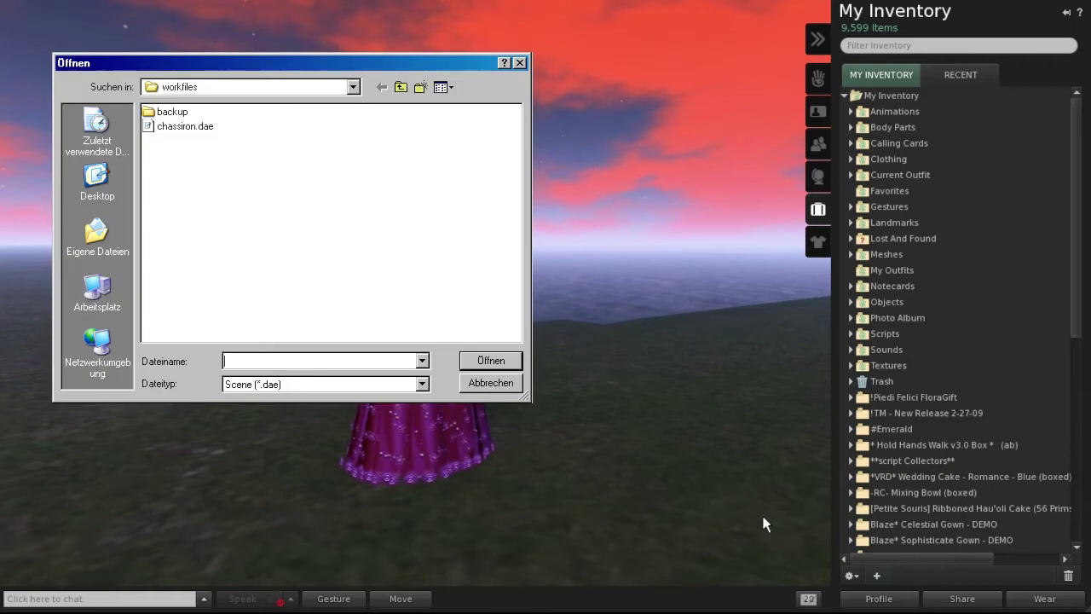
{"action": "left_click", "coordinate": [195, 130]}
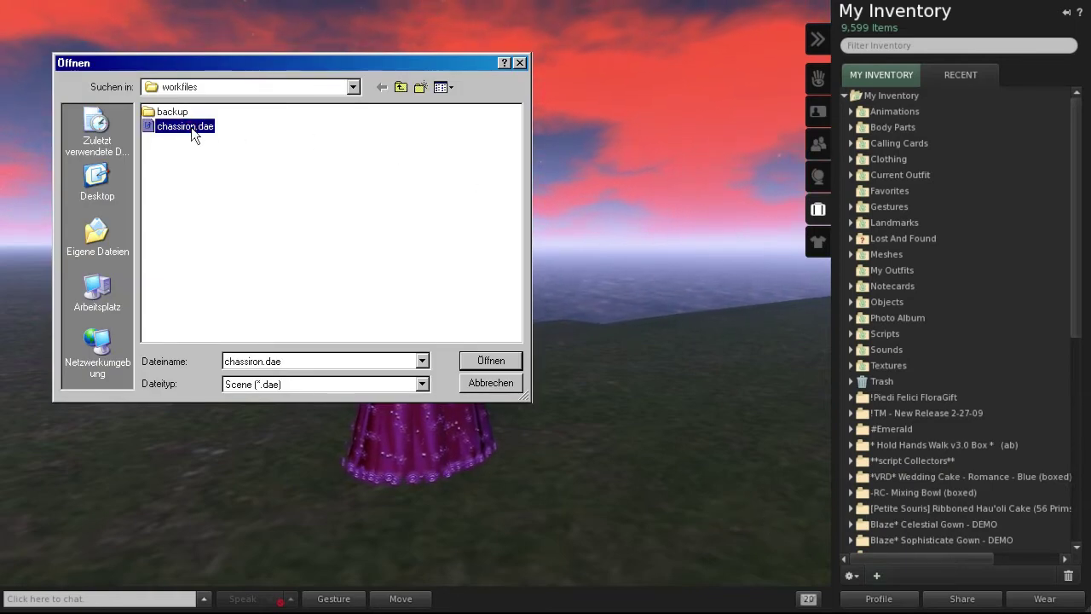
{"action": "left_click", "coordinate": [490, 365]}
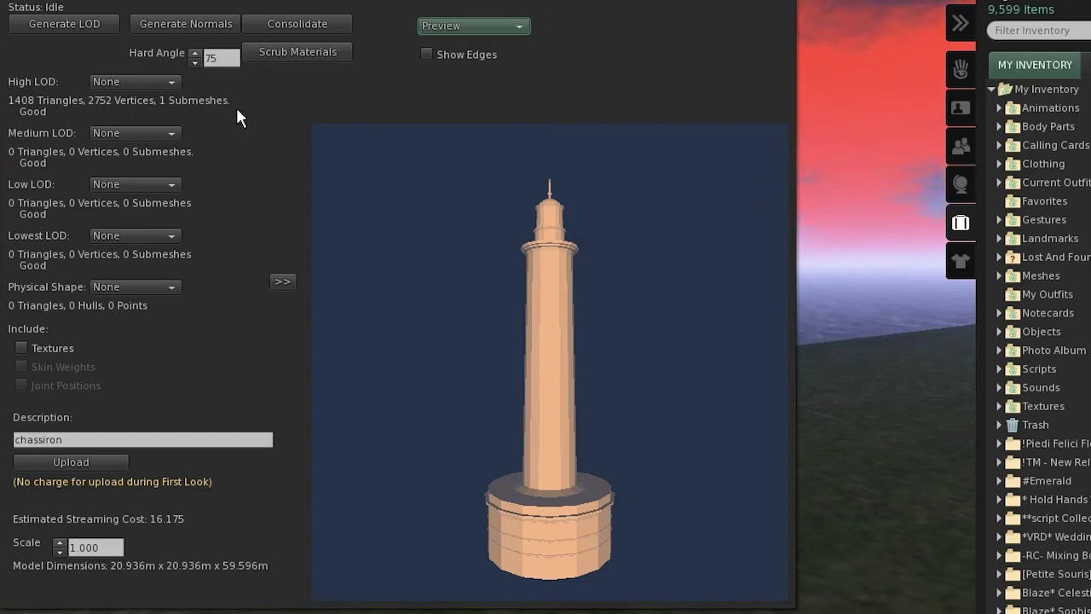
Step: Keep the Medium LOD setting and generate lower LODs of 352, 87 and 42 triangles
{"action": "left_click", "coordinate": [168, 135]}
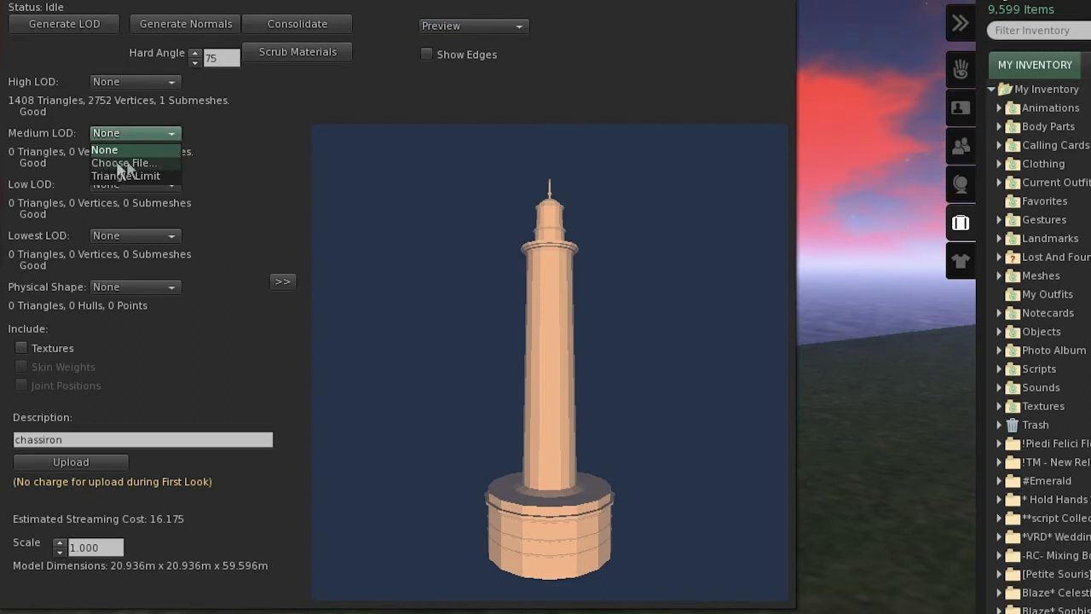
{"action": "left_click", "coordinate": [238, 165]}
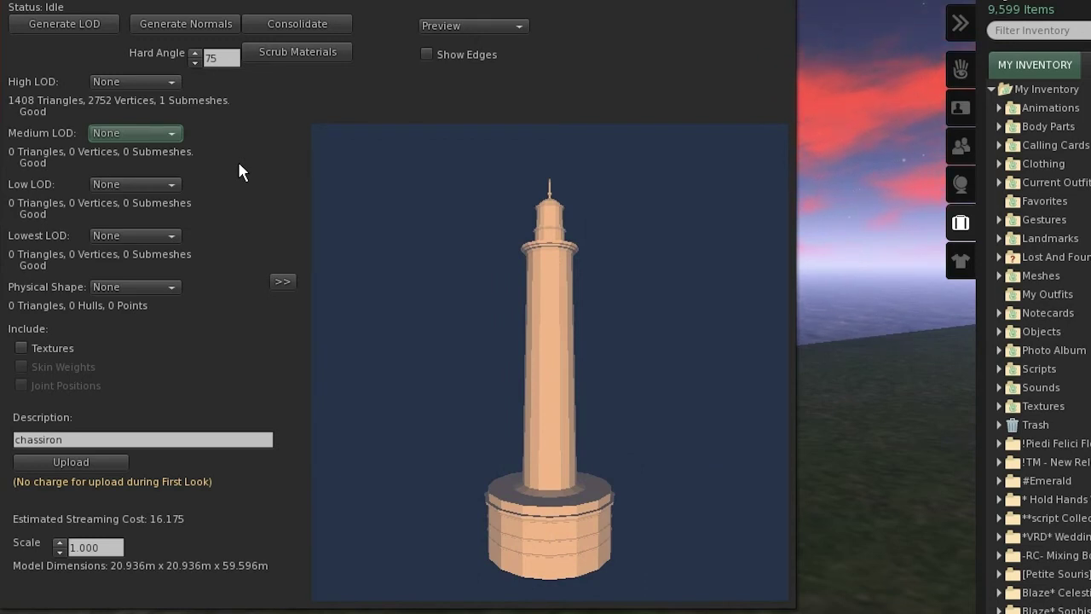
{"action": "left_click", "coordinate": [100, 32]}
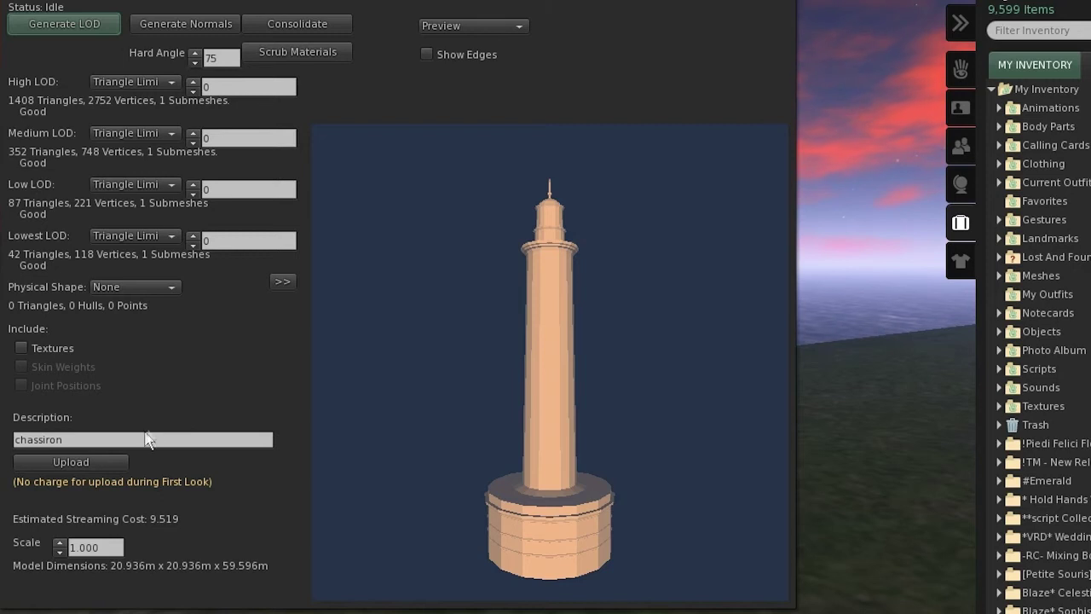
Step: Upload the lighthouse model, creating Chassiron_Lightho_002 in the inventory
{"action": "left_click", "coordinate": [107, 464]}
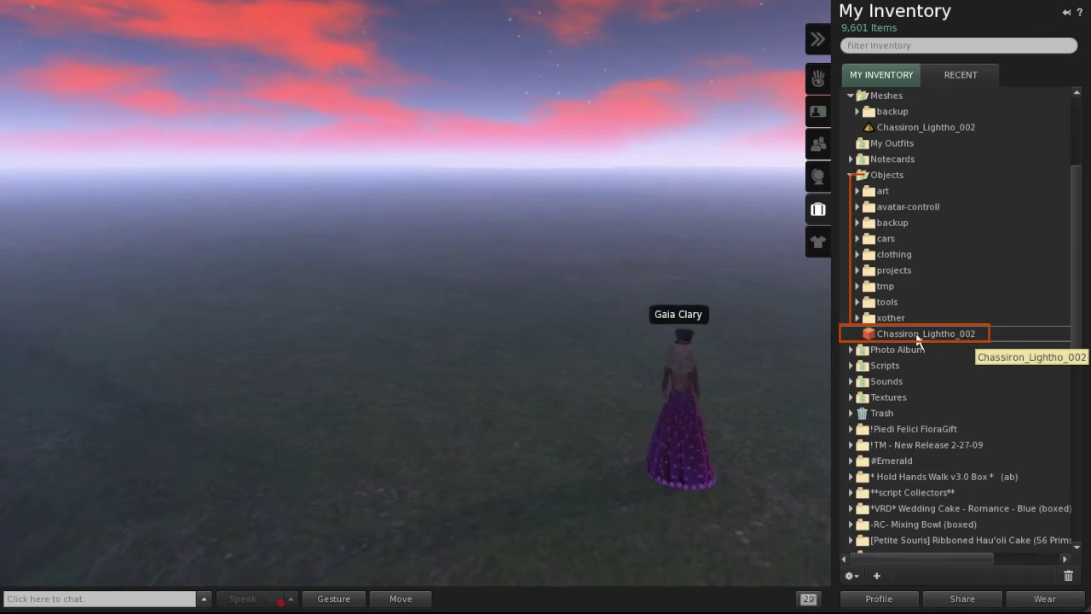
Step: Drag Chassiron_Lightho_002 from the inventory into the world and look up along the tower
{"action": "left_click_drag", "start_coordinate": [912, 335], "coordinate": [765, 298]}
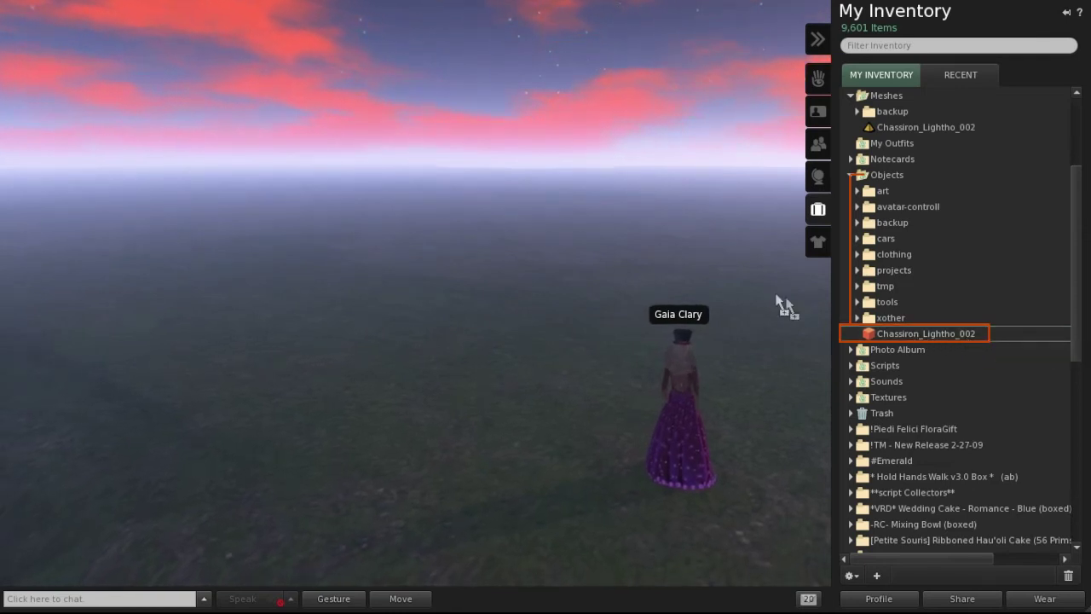
{"action": "left_click_drag", "start_coordinate": [654, 257], "coordinate": [552, 262]}
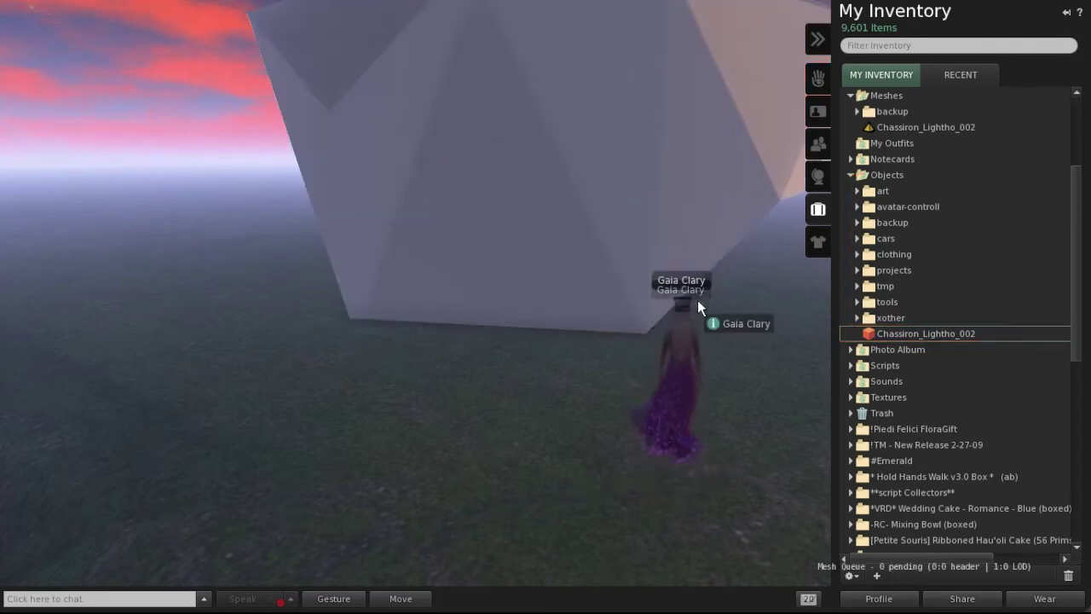
{"action": "key", "text": "Up"}
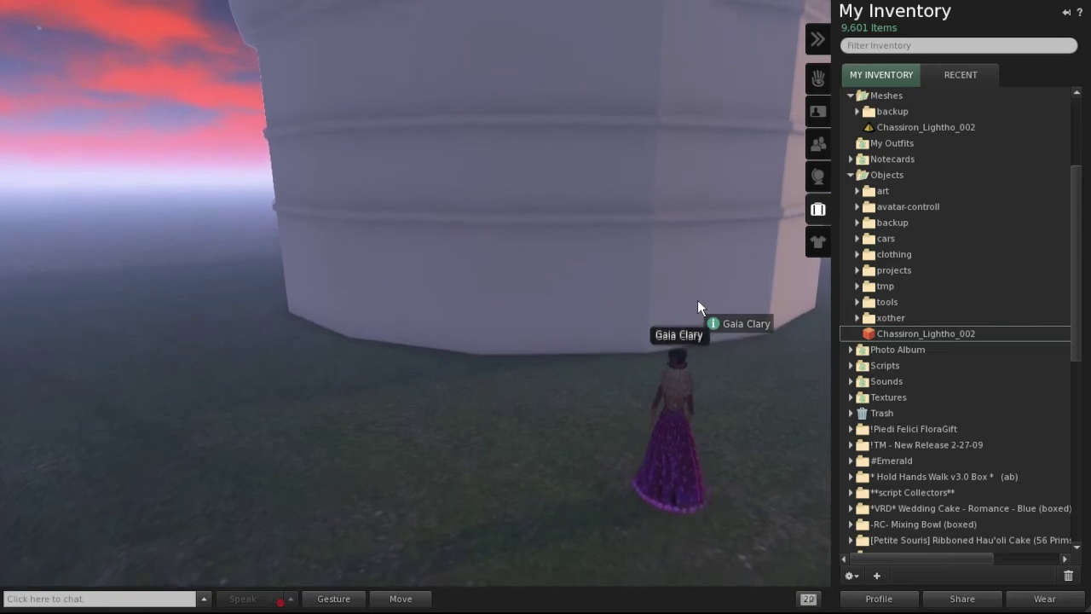
{"action": "key", "text": "Up"}
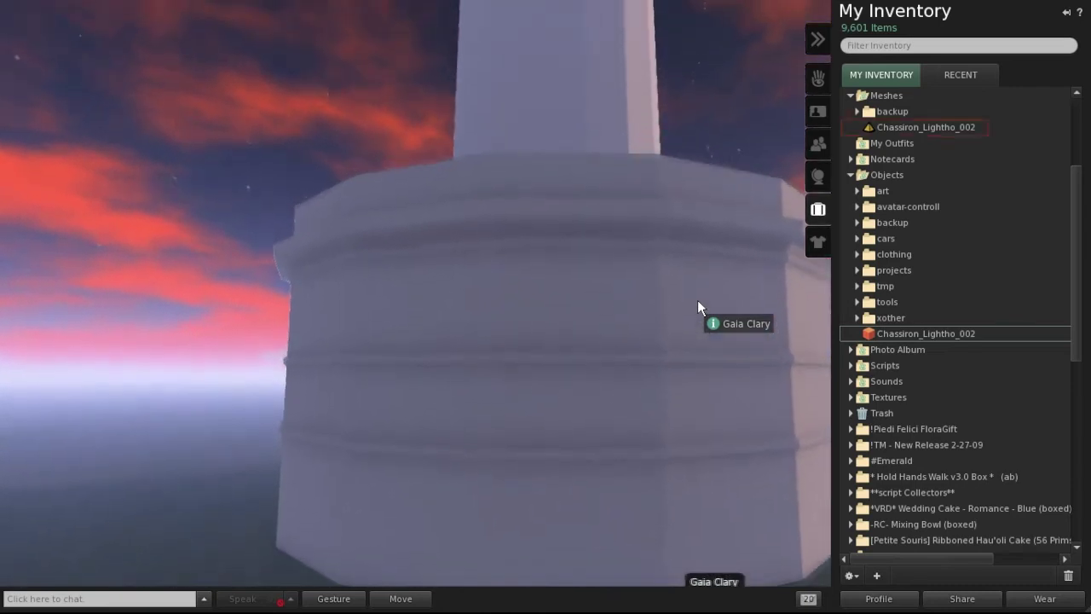
{"action": "key", "text": "Up"}
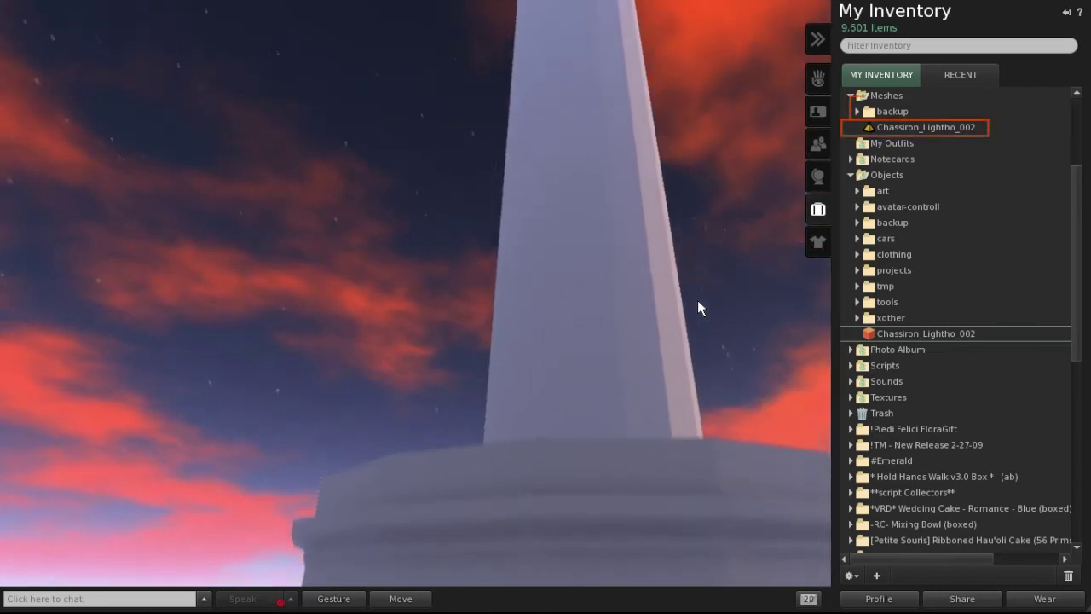
{"action": "key", "text": "Up"}
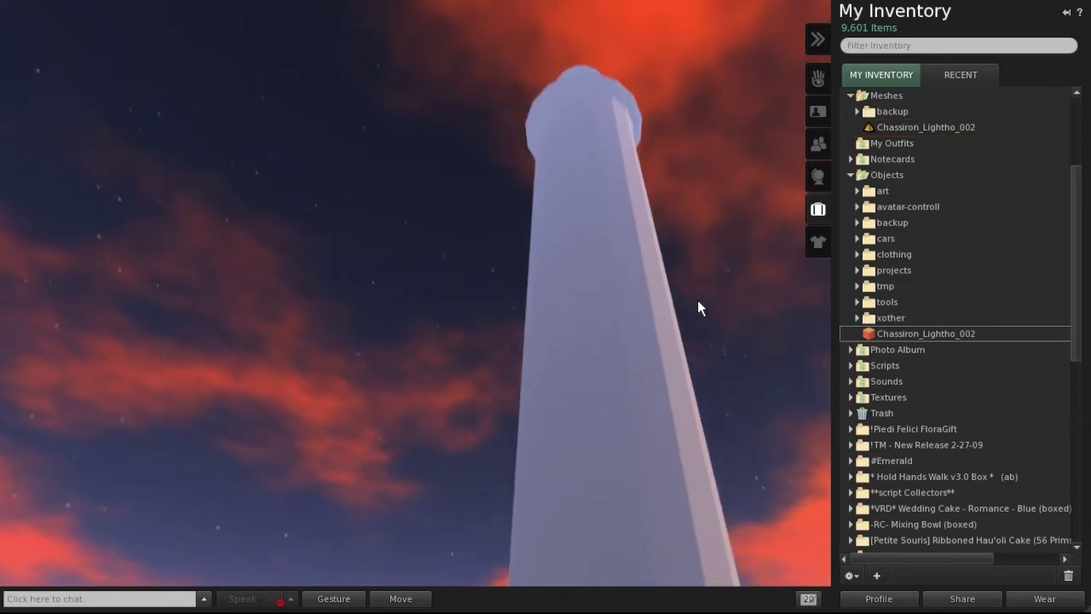
{"action": "key", "text": "Up"}
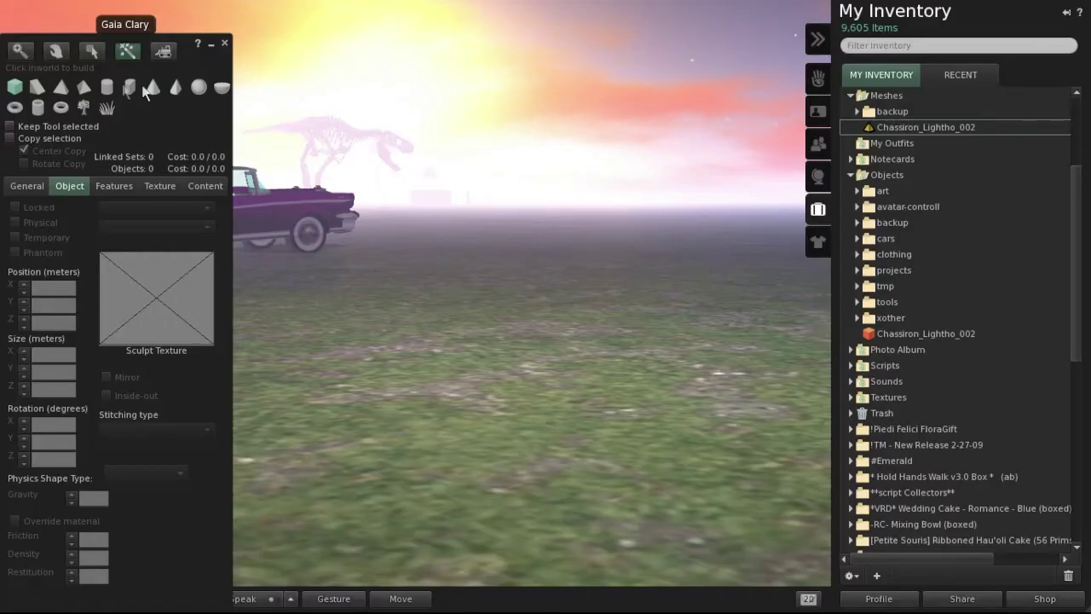
Step: Rez a box, make it Sculpted with Mesh stitching, and apply Chassiron_Lightho_002 as its sculpt
{"action": "left_click", "coordinate": [522, 400]}
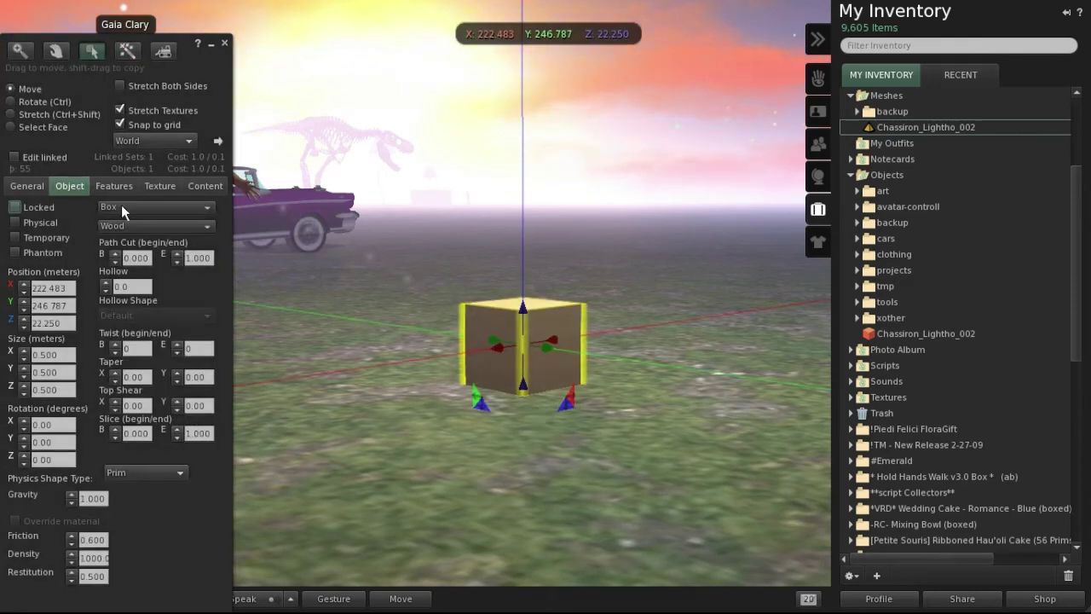
{"action": "left_click", "coordinate": [205, 209]}
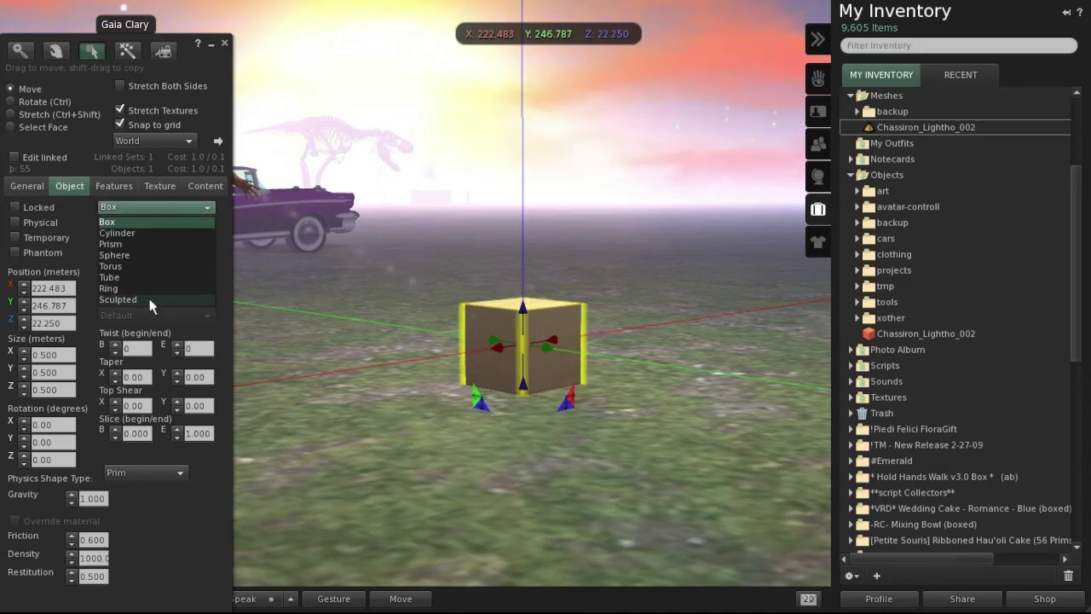
{"action": "left_click", "coordinate": [133, 300]}
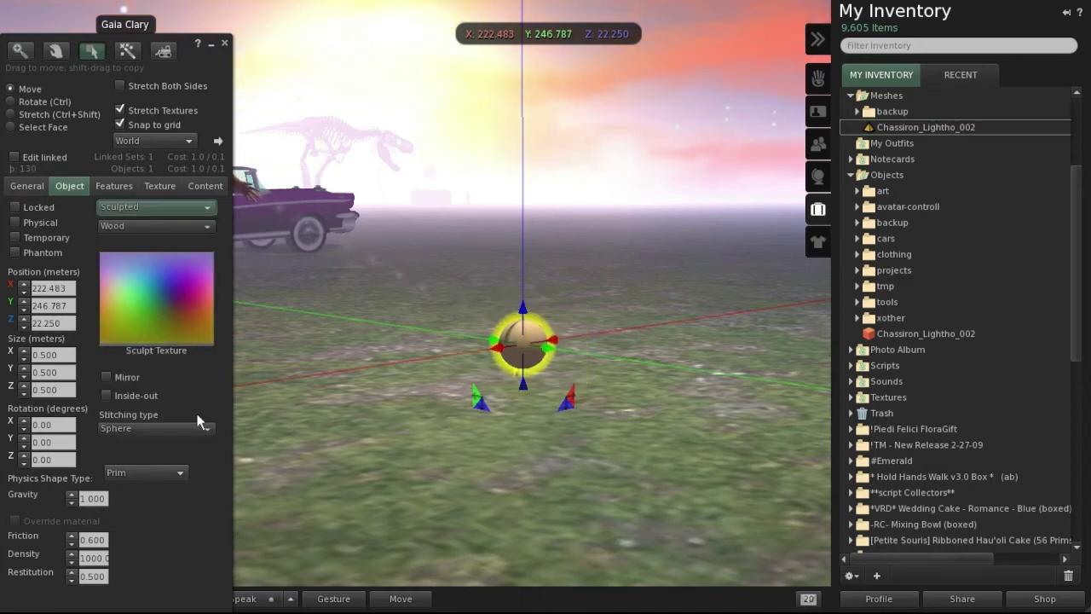
{"action": "left_click", "coordinate": [207, 433]}
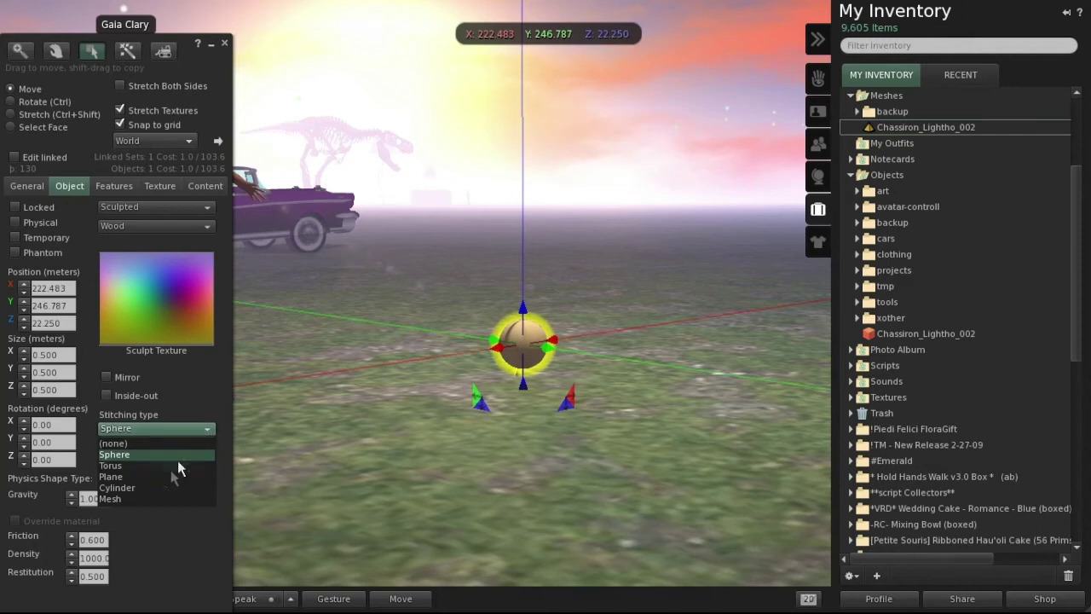
{"action": "left_click", "coordinate": [117, 501]}
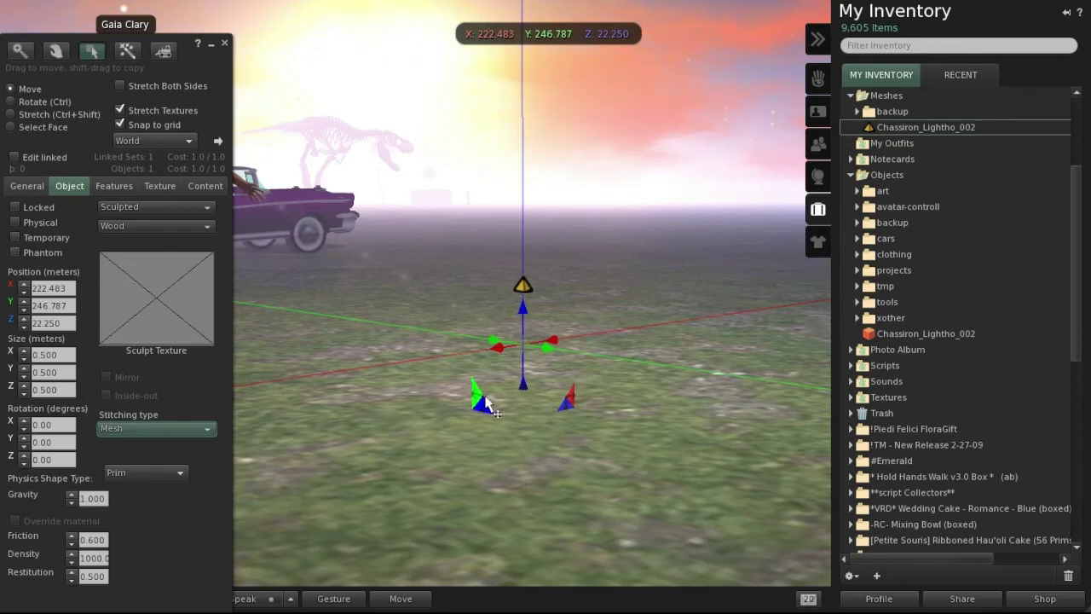
{"action": "left_click", "coordinate": [983, 125]}
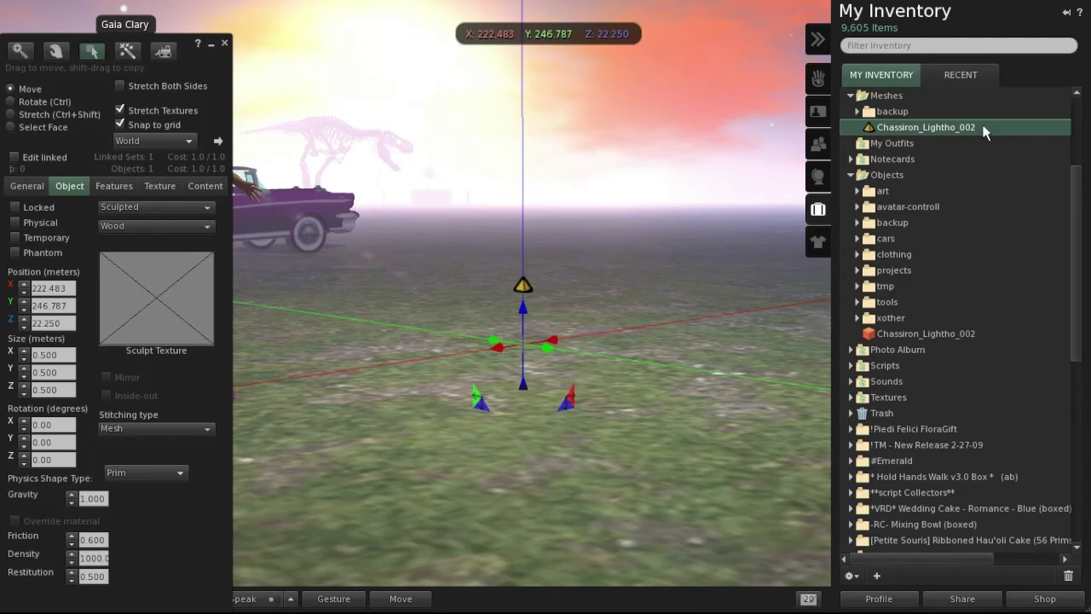
{"action": "left_click_drag", "start_coordinate": [983, 128], "coordinate": [156, 320]}
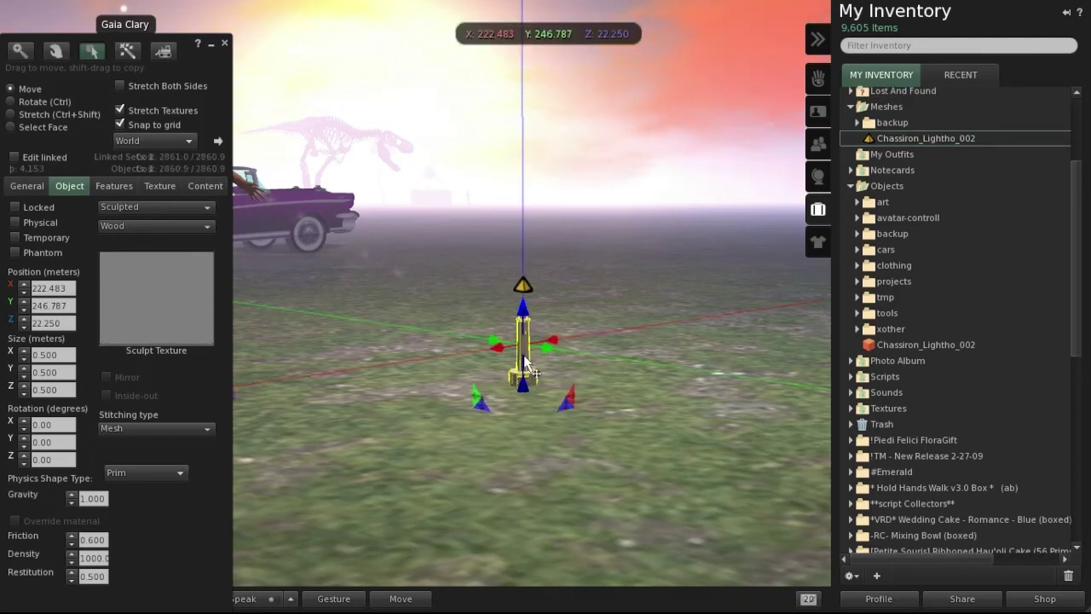
Step: Bring the lighthouse into view, open its edit tools, and set its X and Y size to 5 m
{"action": "key", "text": "Escape"}
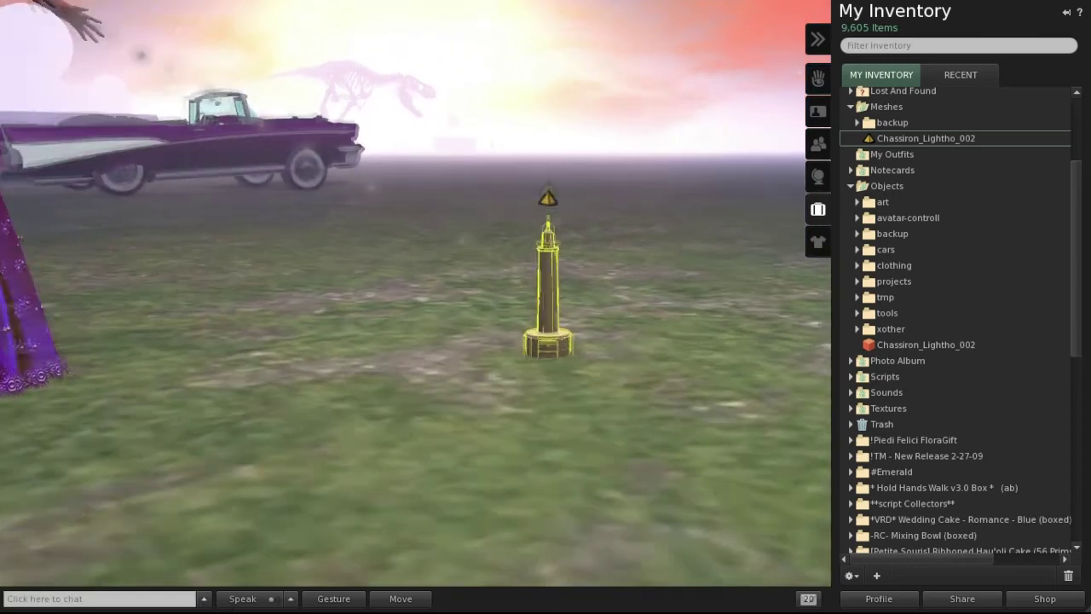
{"action": "key", "text": "Up"}
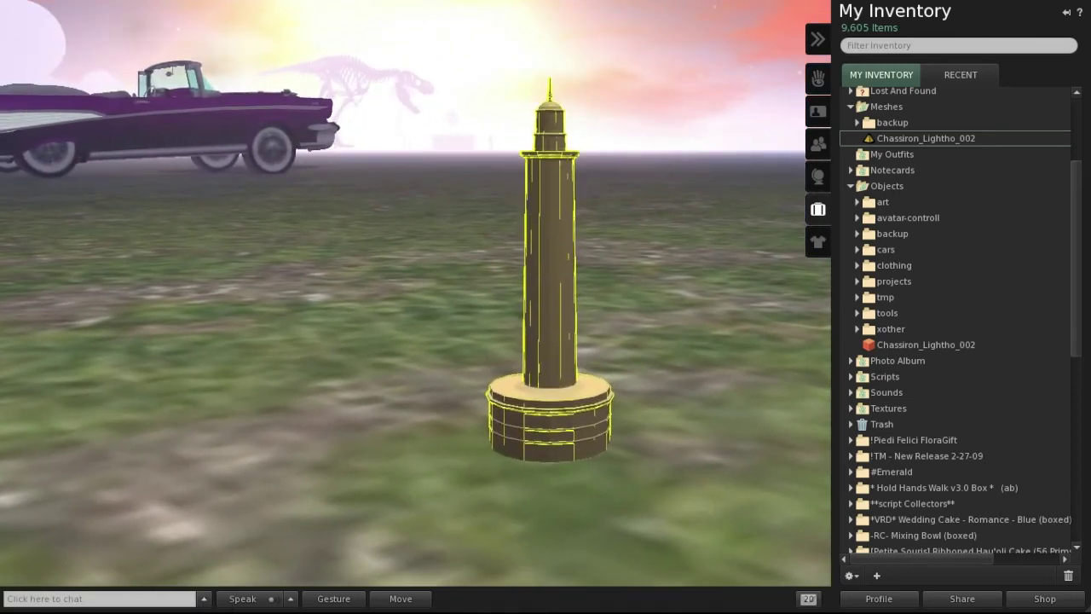
{"action": "key", "text": "ctrl+3"}
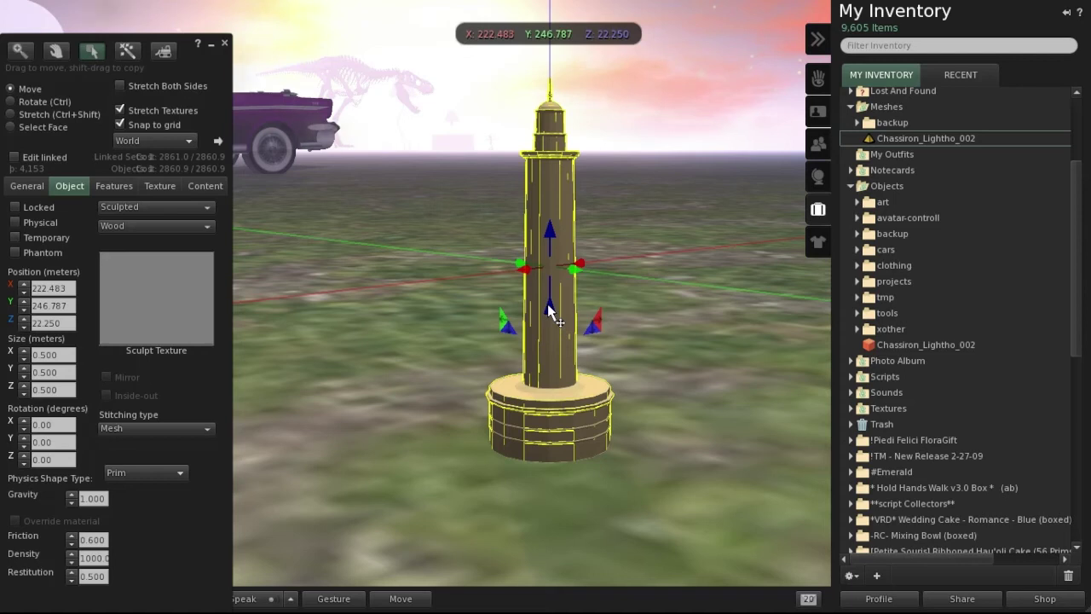
{"action": "left_click", "coordinate": [56, 354]}
{"action": "key", "text": "Tab"}
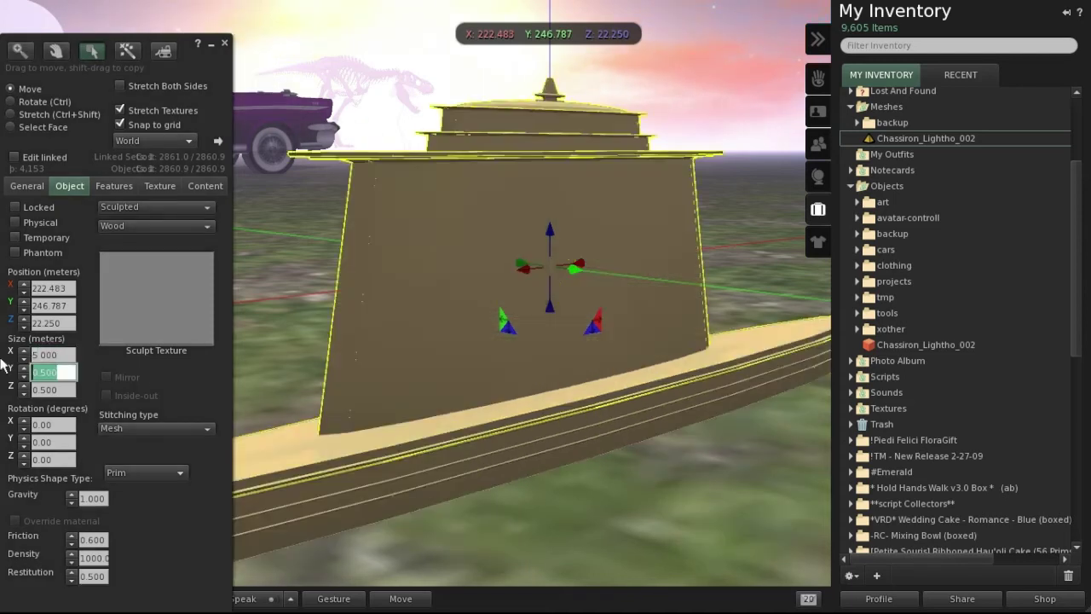
{"action": "key", "text": "Tab"}
{"action": "key", "text": "Tab"}
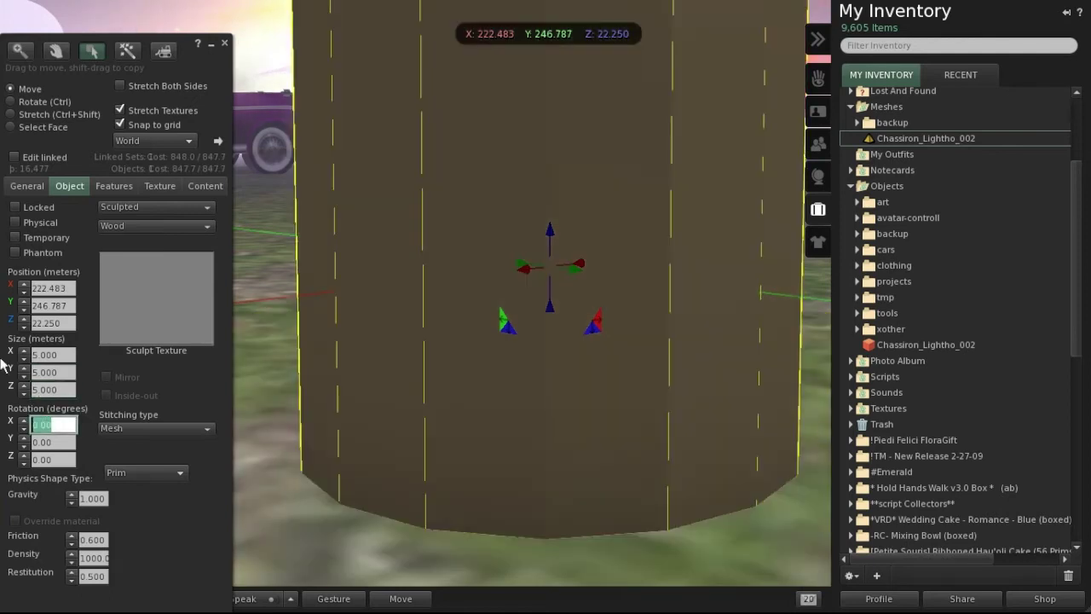
Step: Set the lighthouse's X, Y and Z size to the 64 m maximum
{"action": "left_click", "coordinate": [53, 355]}
{"action": "type", "text": "65"}
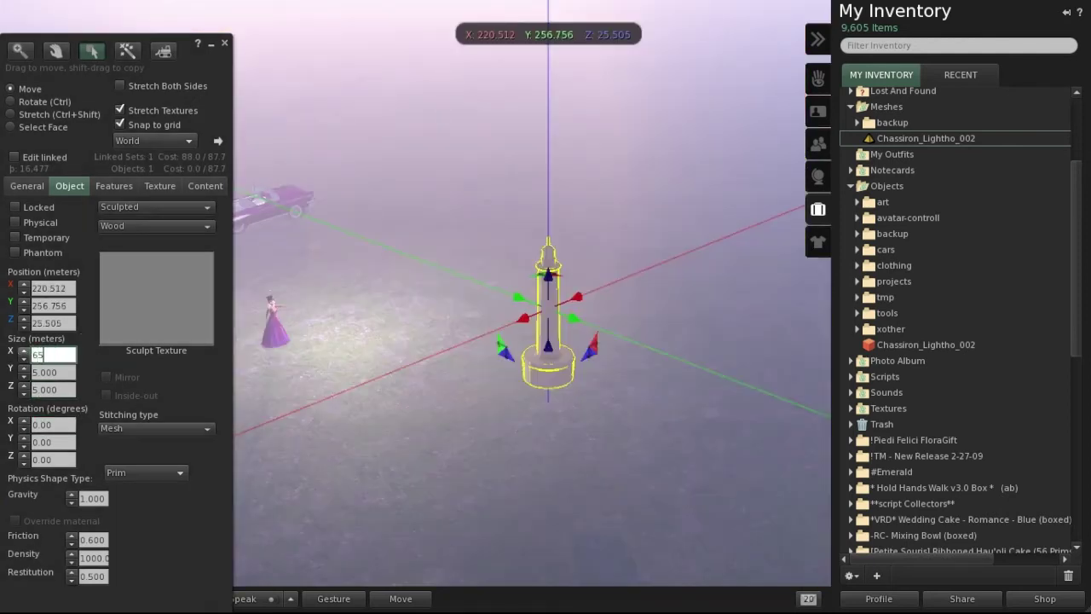
{"action": "key", "text": "Tab"}
{"action": "type", "text": "5"}
{"action": "key", "text": "Tab"}
{"action": "type", "text": "65"}
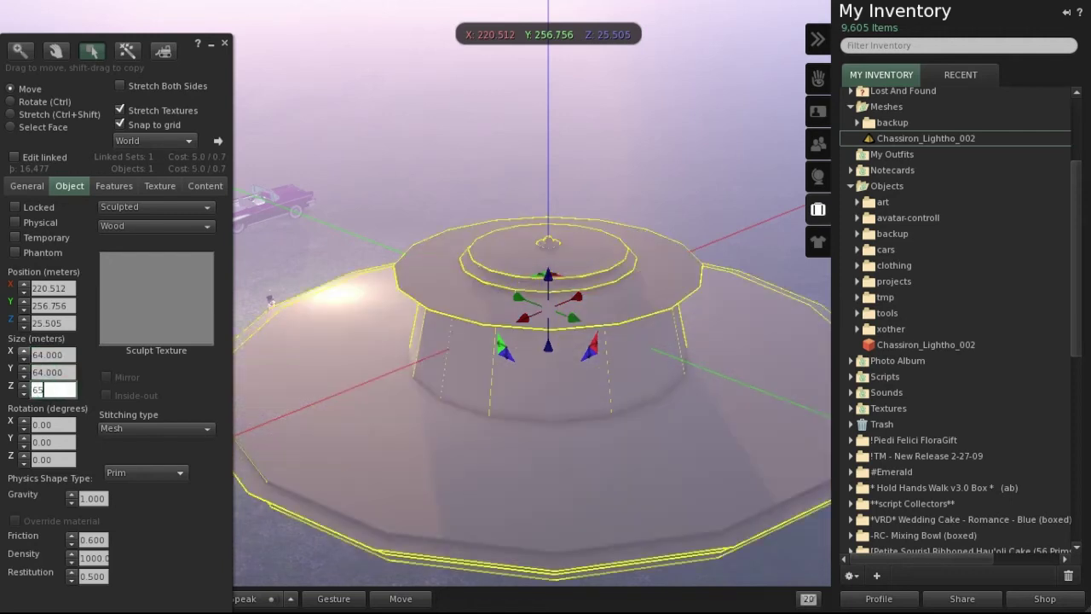
{"action": "key", "text": "Tab"}
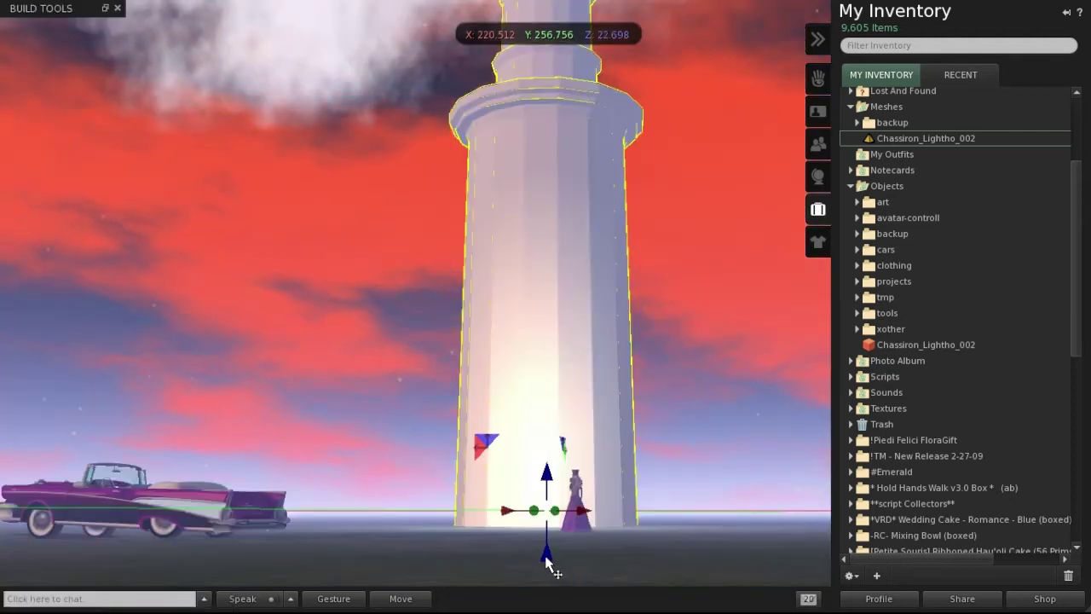
Step: Drag the blue Z arrow to lift the giant lighthouse slightly off the ground
{"action": "mouse_move", "coordinate": [546, 495]}
{"action": "left_mouse_down"}
{"action": "mouse_move", "coordinate": [558, 483]}
{"action": "mouse_move", "coordinate": [530, 58]}
{"action": "mouse_move", "coordinate": [537, 9]}
{"action": "left_mouse_up"}
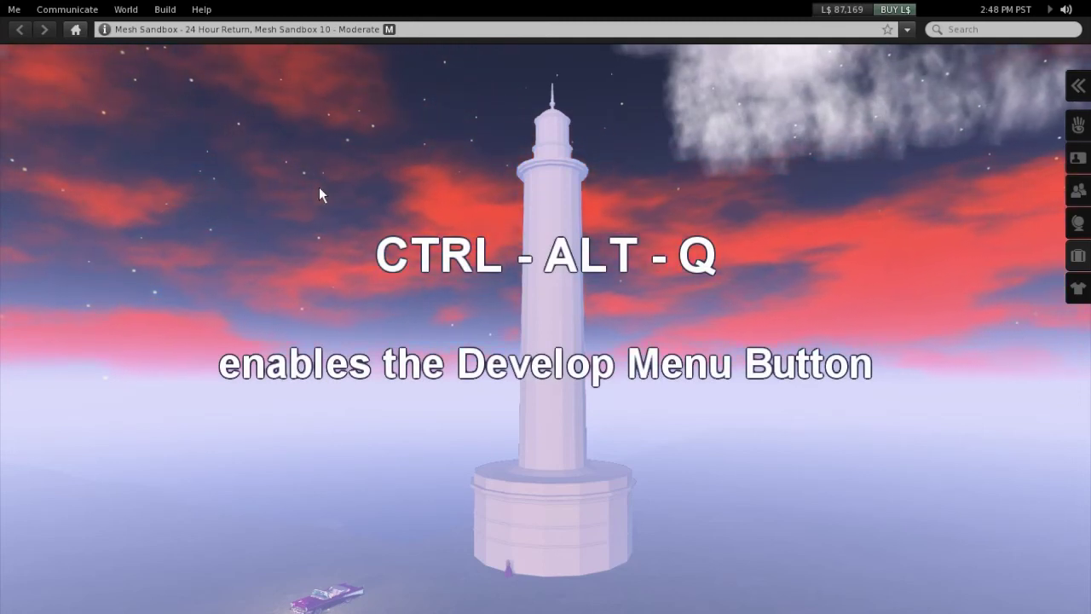
Step: Enable the Develop menu with Ctrl+Alt+Q and turn on Render Metadata > Physics Shapes
{"action": "key", "text": "ctrl+alt+q"}
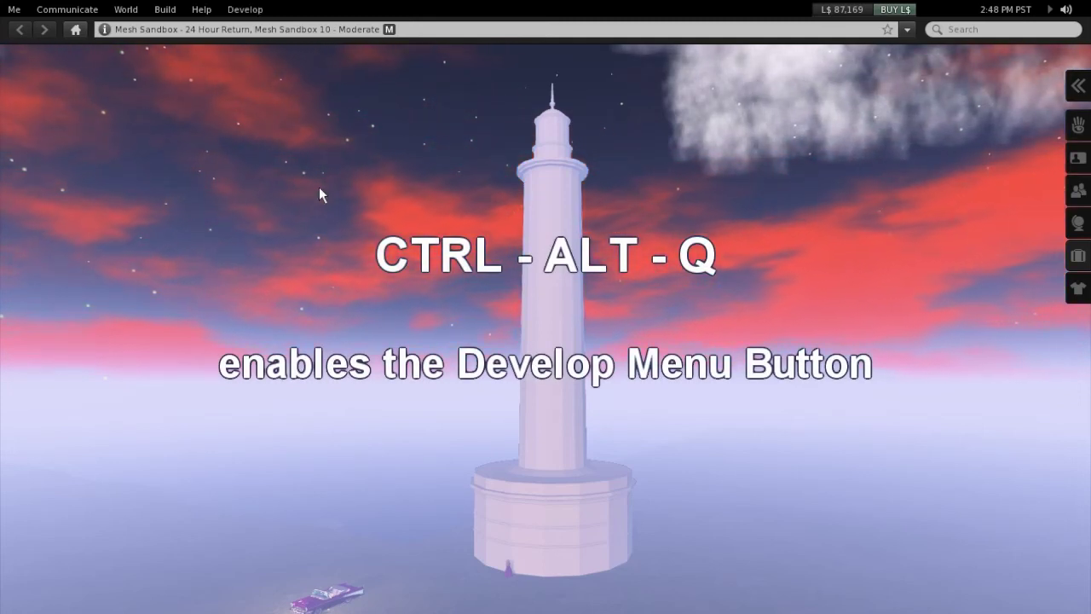
{"action": "left_click", "coordinate": [245, 12]}
{"action": "mouse_move", "coordinate": [270, 87]}
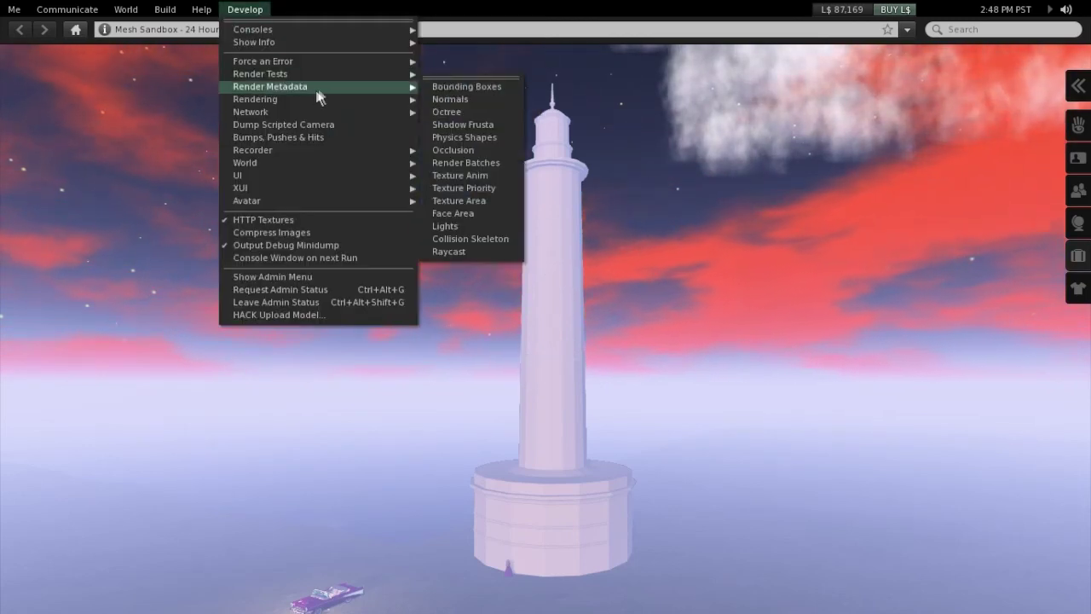
{"action": "left_click", "coordinate": [502, 140]}
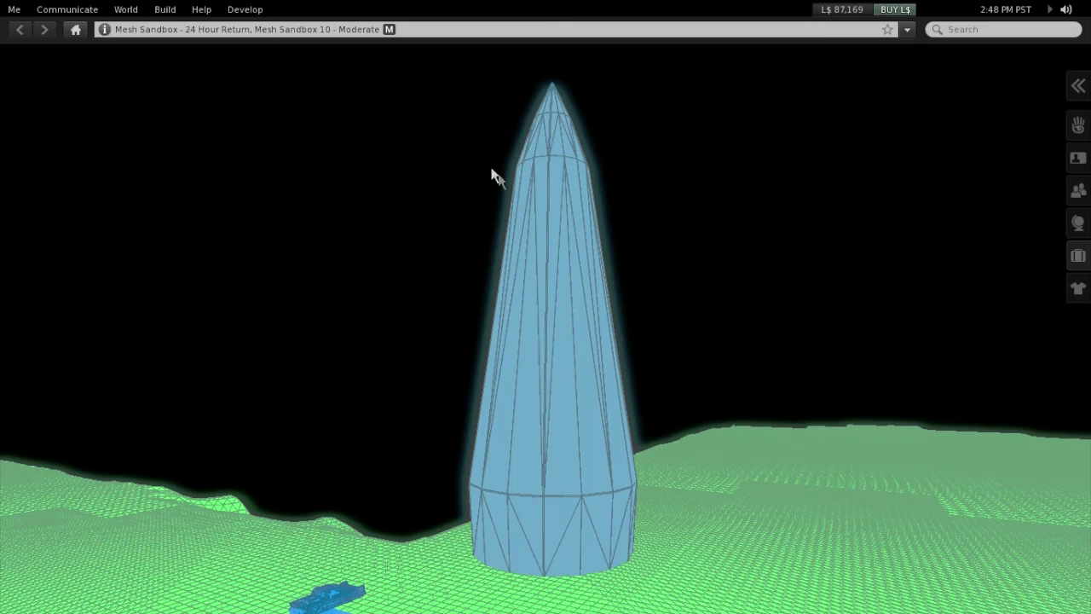
Step: Change the lighthouse's Physics Shape Type from Convex Hull to Prim
{"action": "right_click", "coordinate": [548, 193]}
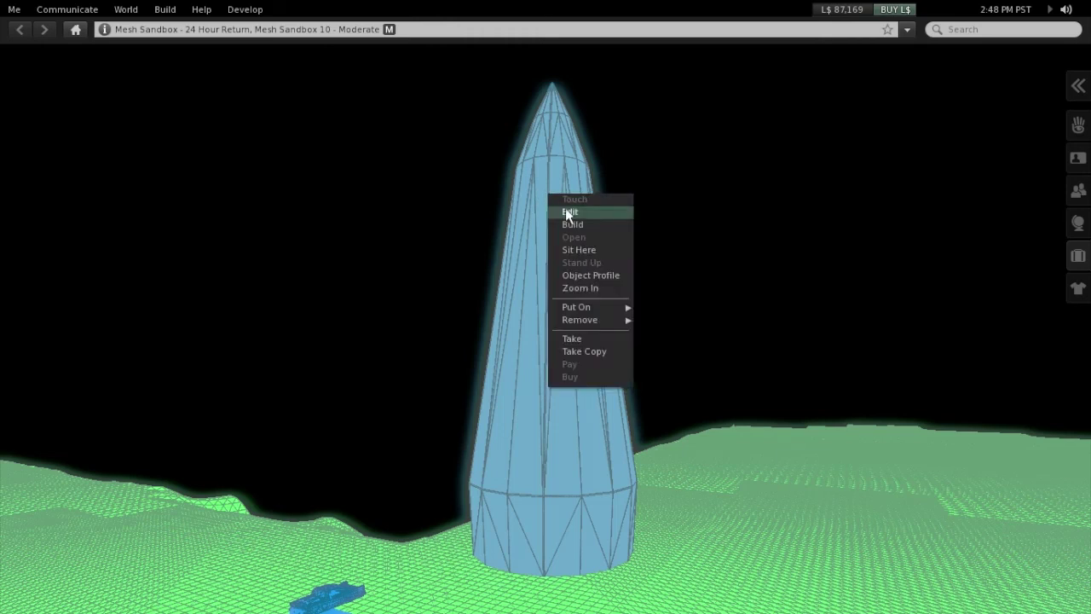
{"action": "left_click", "coordinate": [565, 211]}
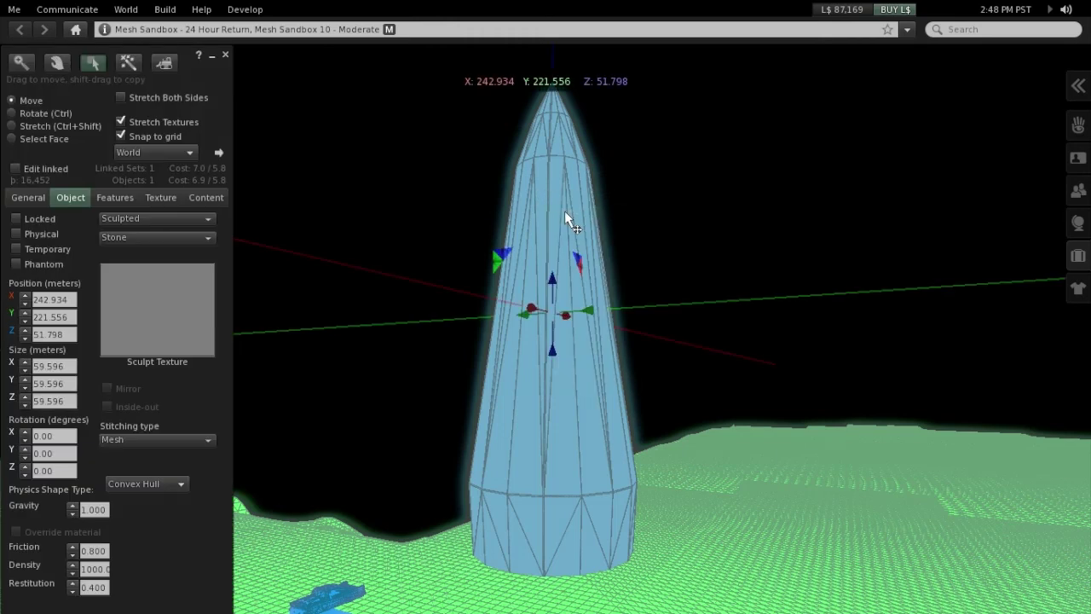
{"action": "left_click", "coordinate": [72, 203]}
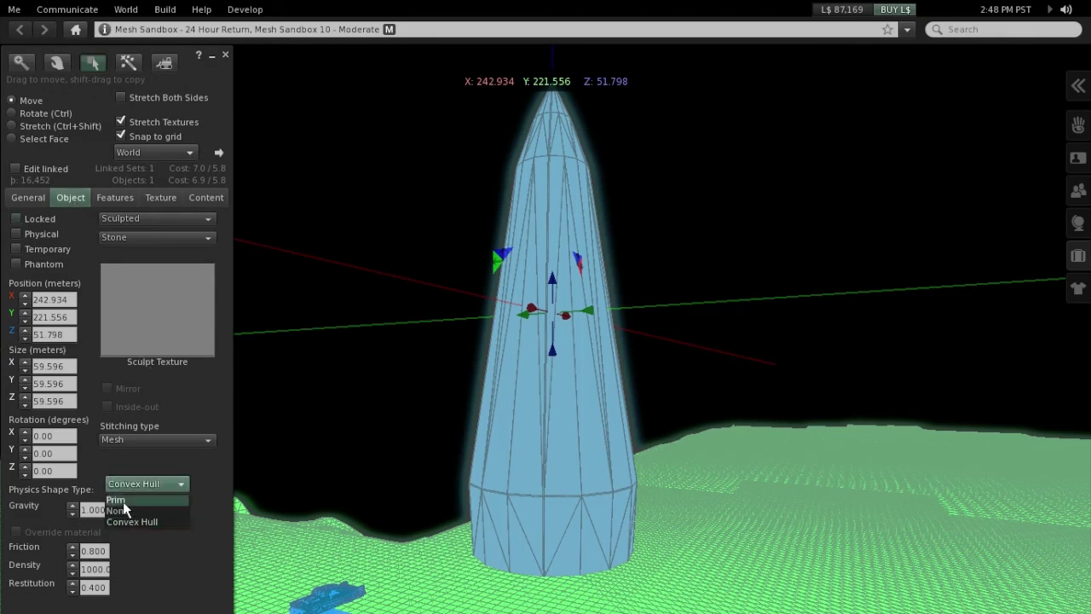
{"action": "left_click", "coordinate": [122, 500]}
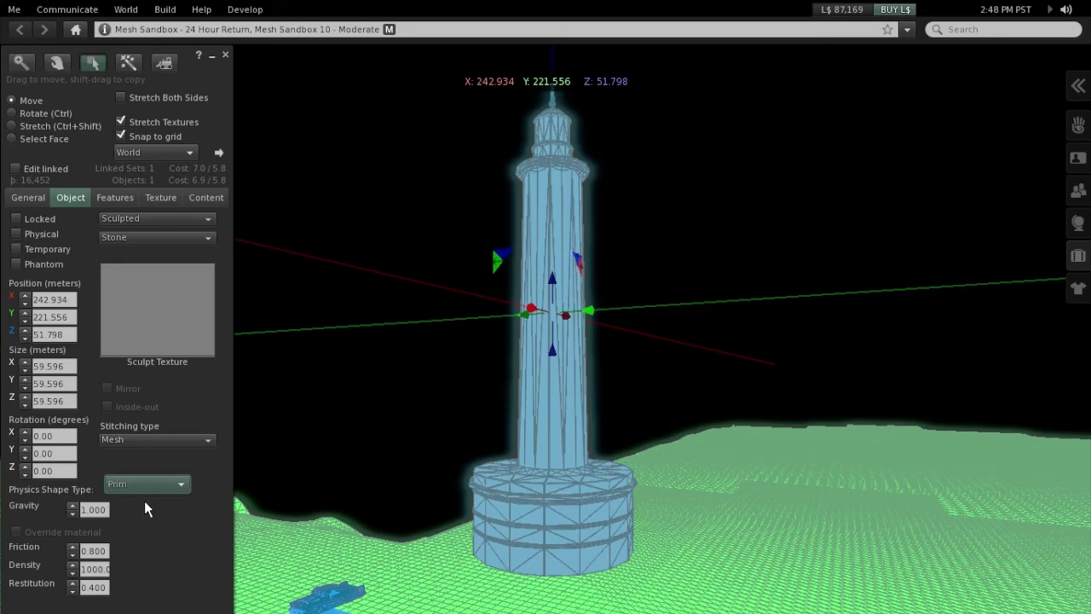